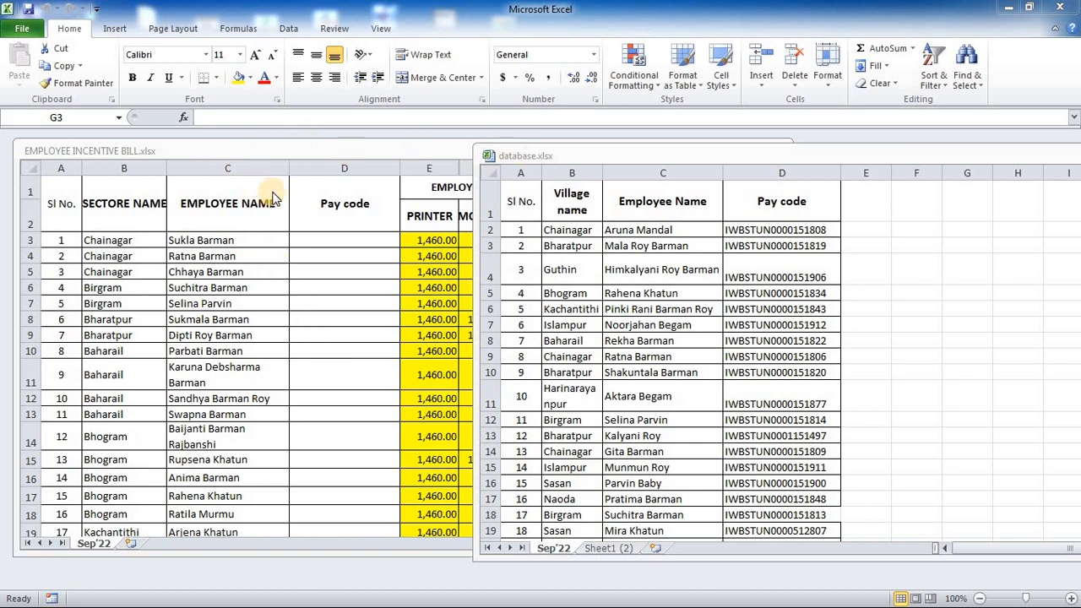
- Compare the employee names and Pay code column in EMPLOYEE INCENTIVE BILL.xlsx with the names and pay codes in database.xlsx
click(235, 147)
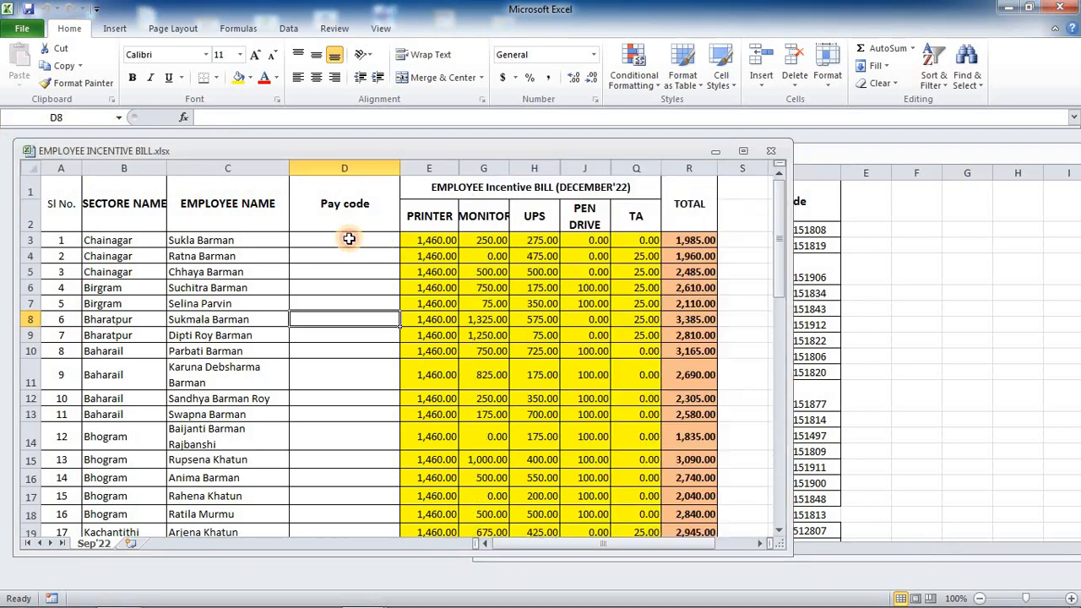
click(350, 238)
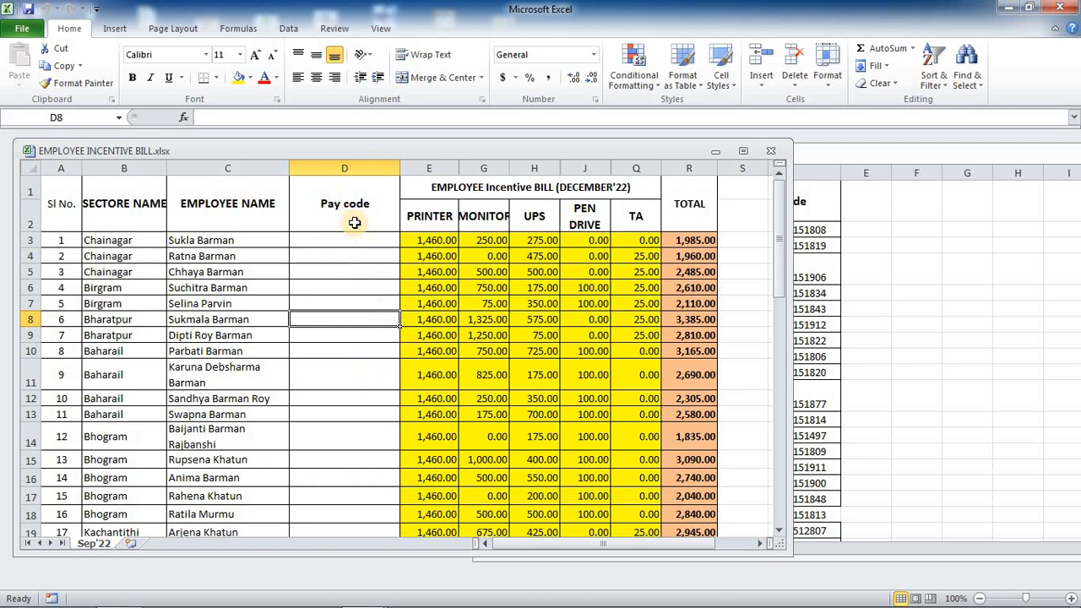
click(872, 156)
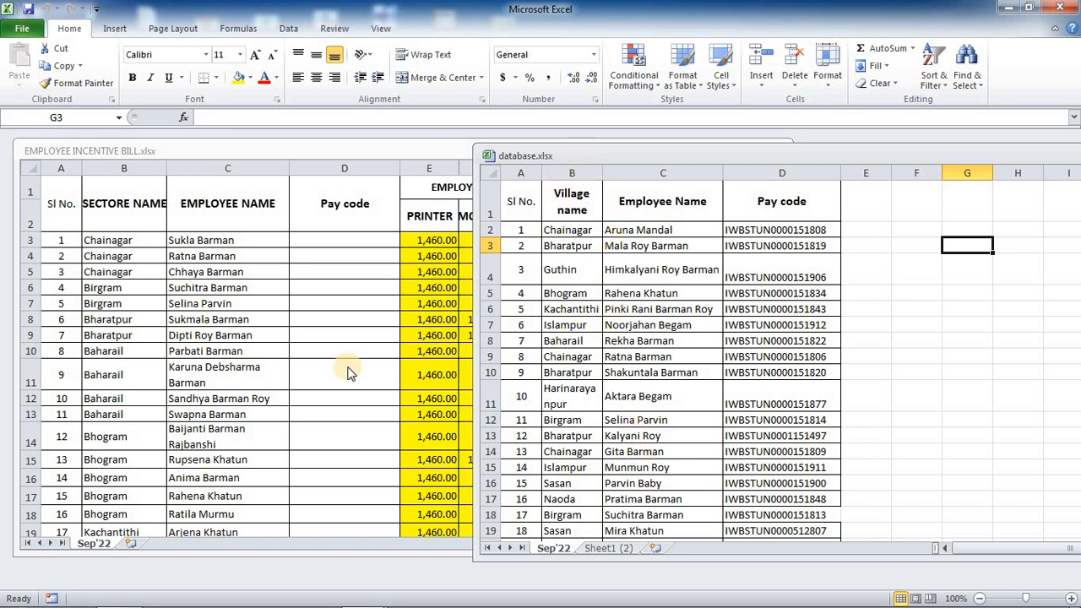
click(241, 149)
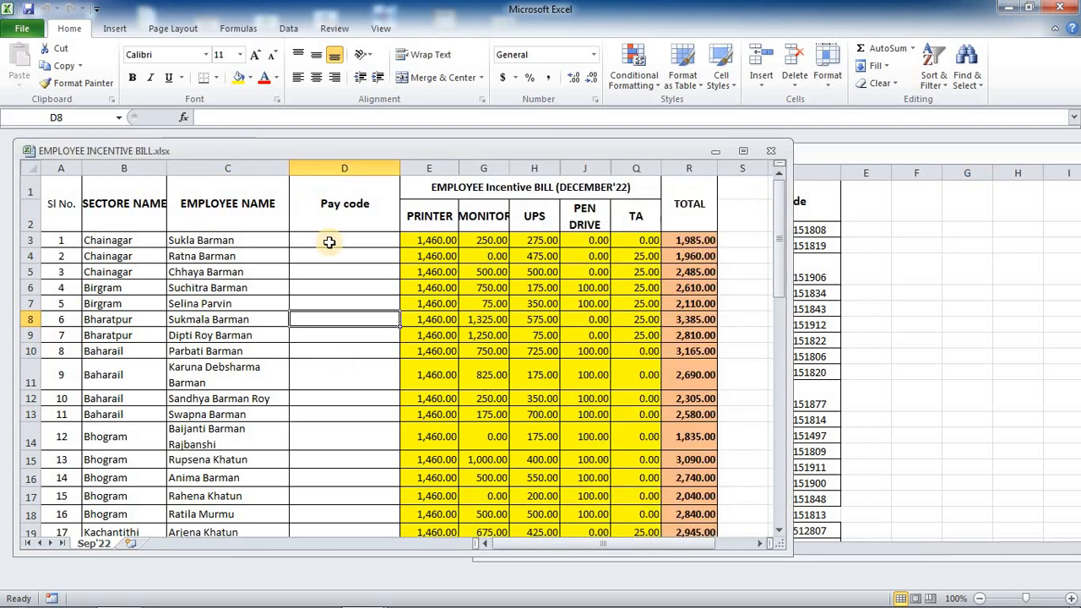
drag(233, 246, 234, 416)
click(340, 240)
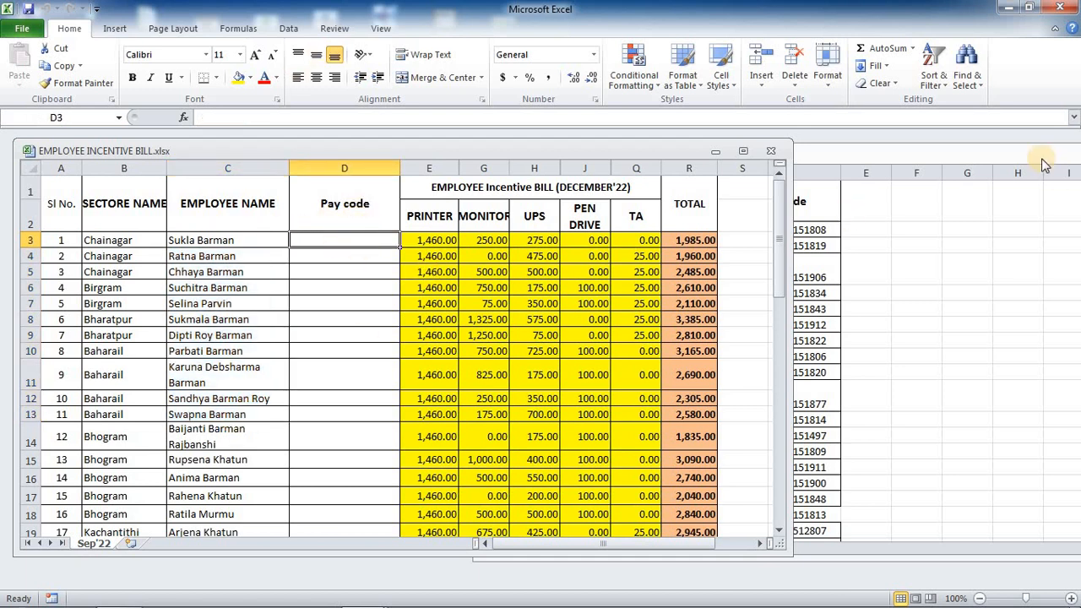
click(940, 156)
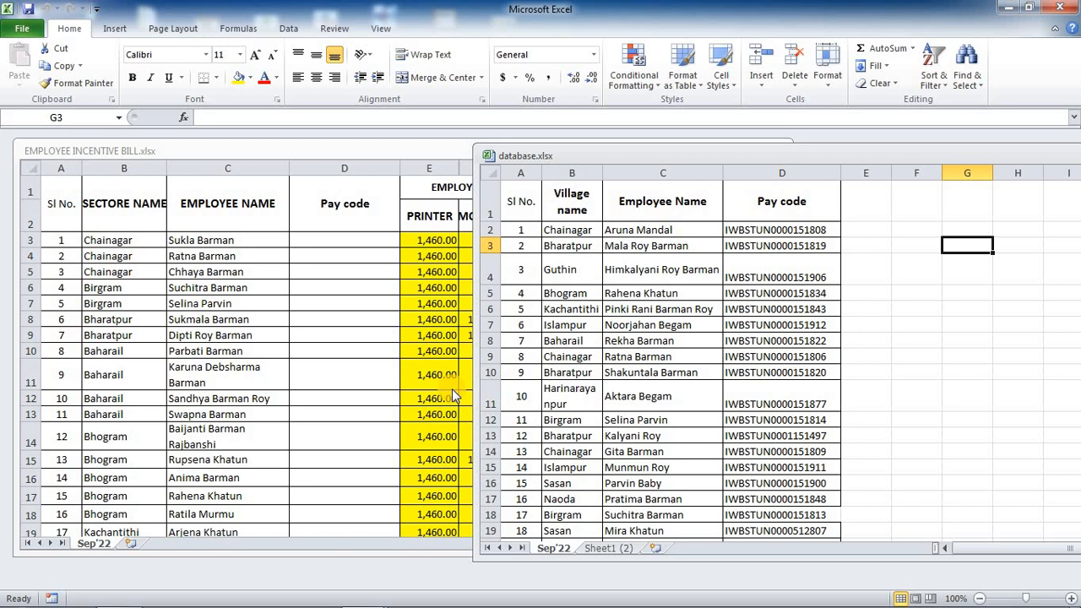
click(667, 229)
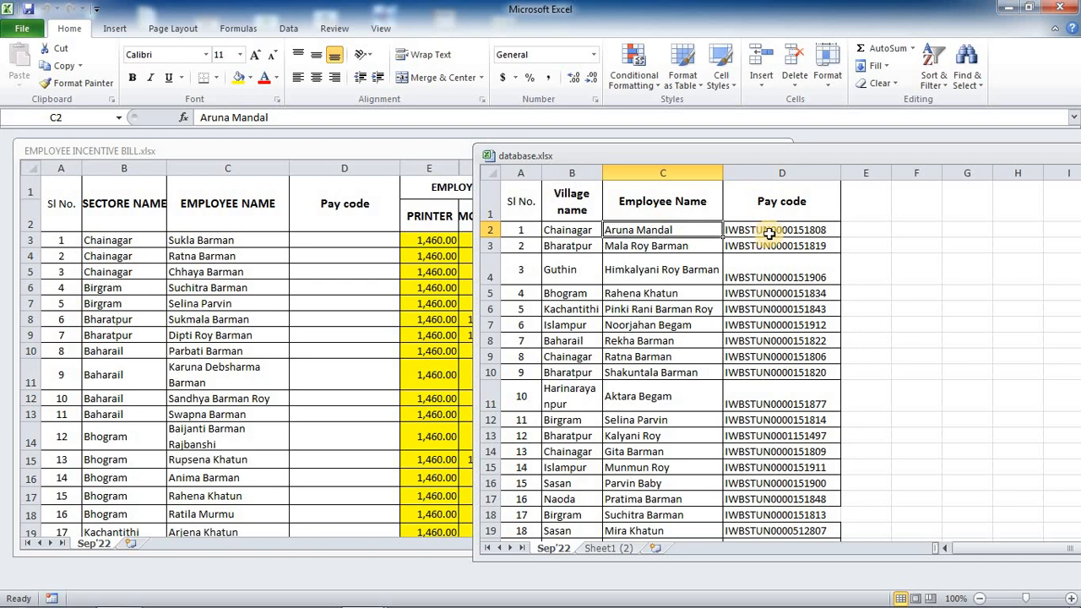
click(353, 235)
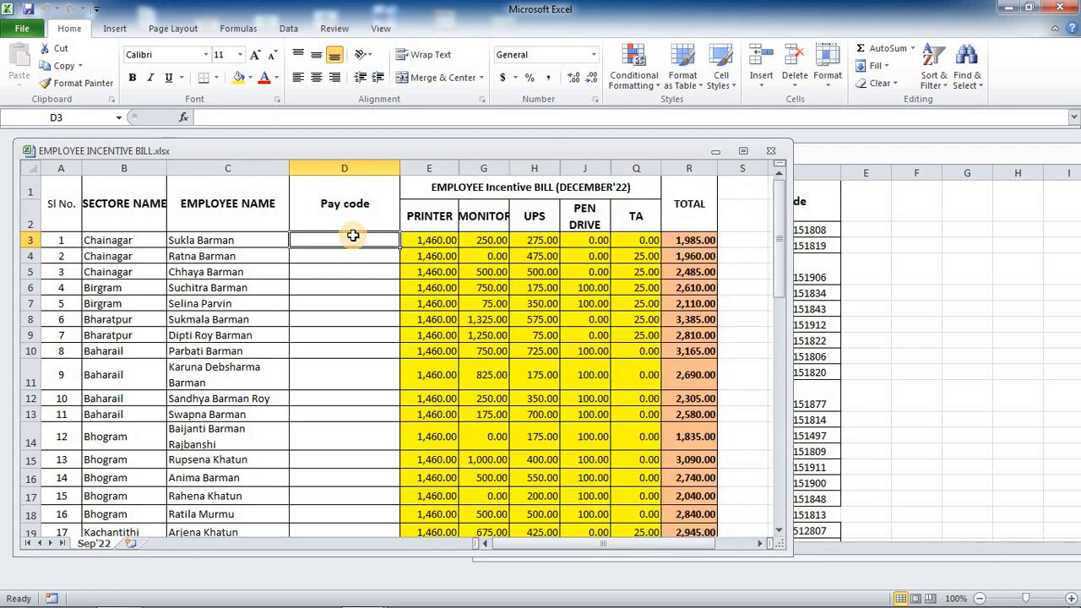
text(UTR)
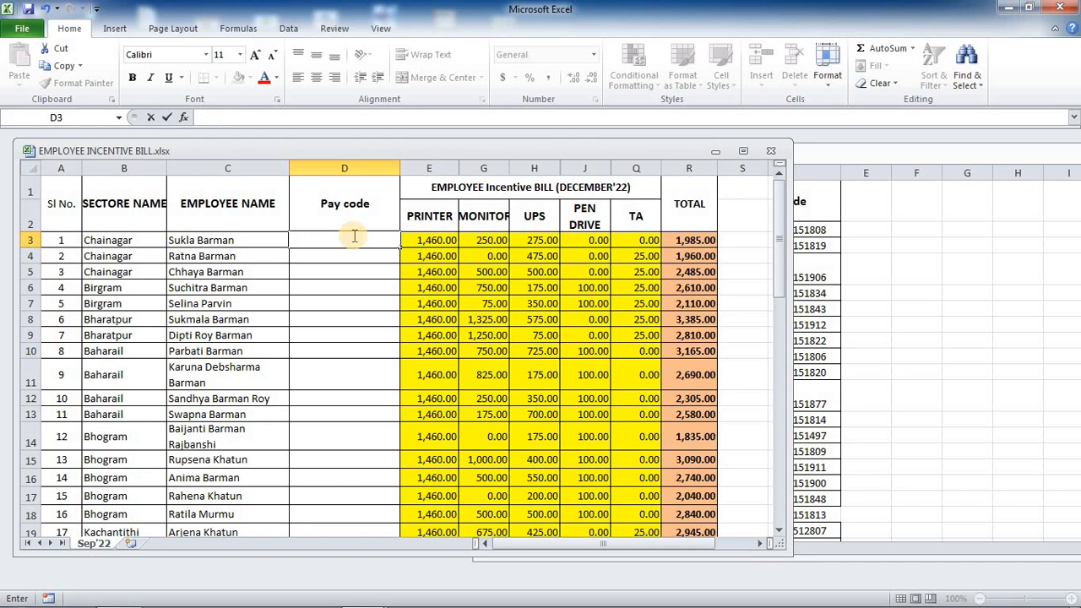
click(347, 273)
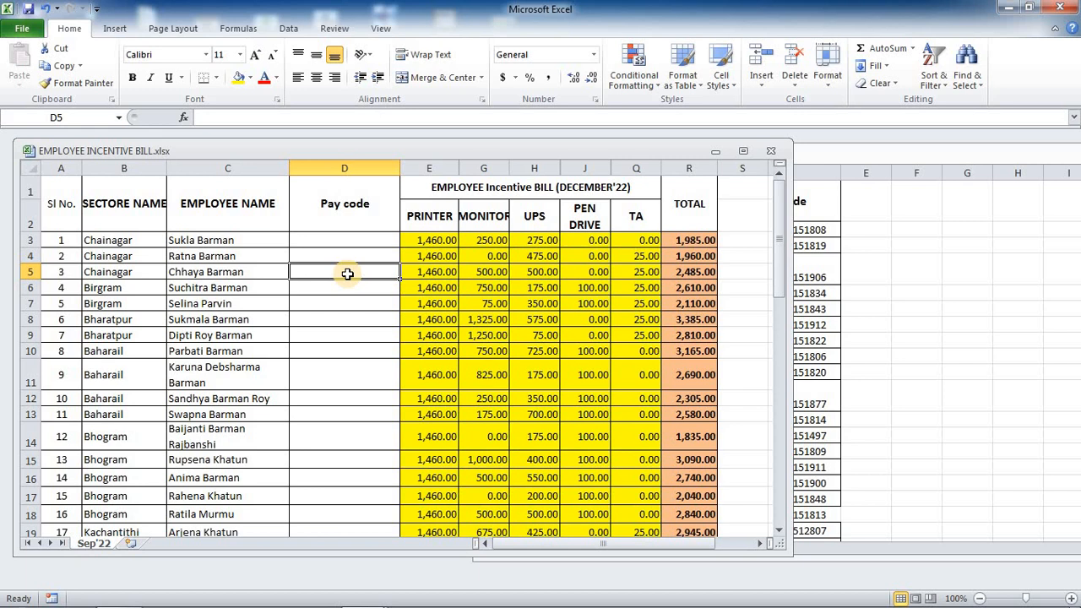
- Examine the employee list in database.xlsx from the first record down to the last row
click(471, 598)
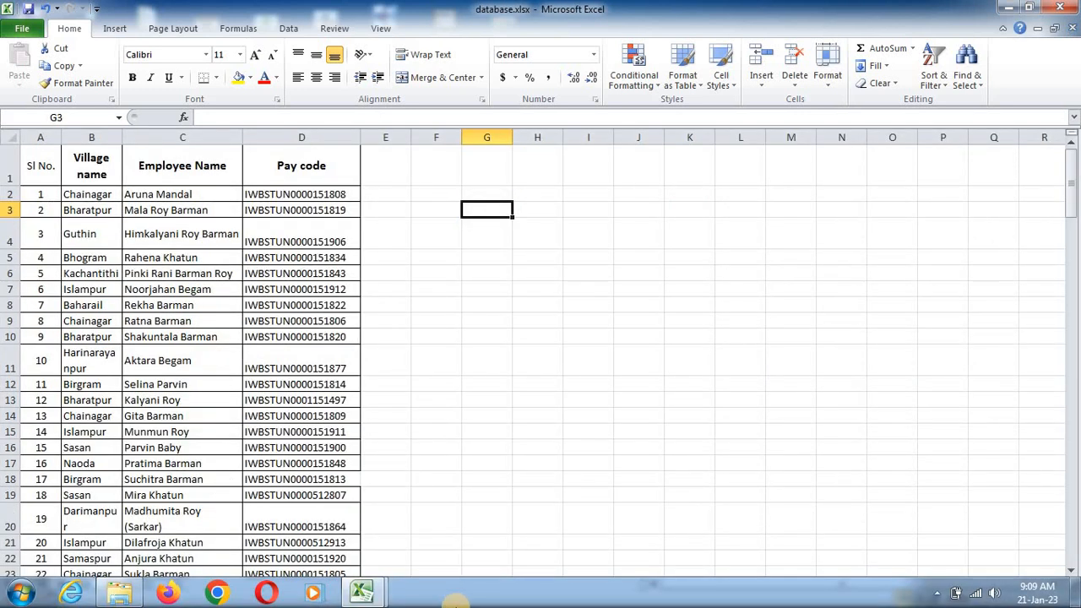
click(930, 382)
drag(1073, 194, 1068, 596)
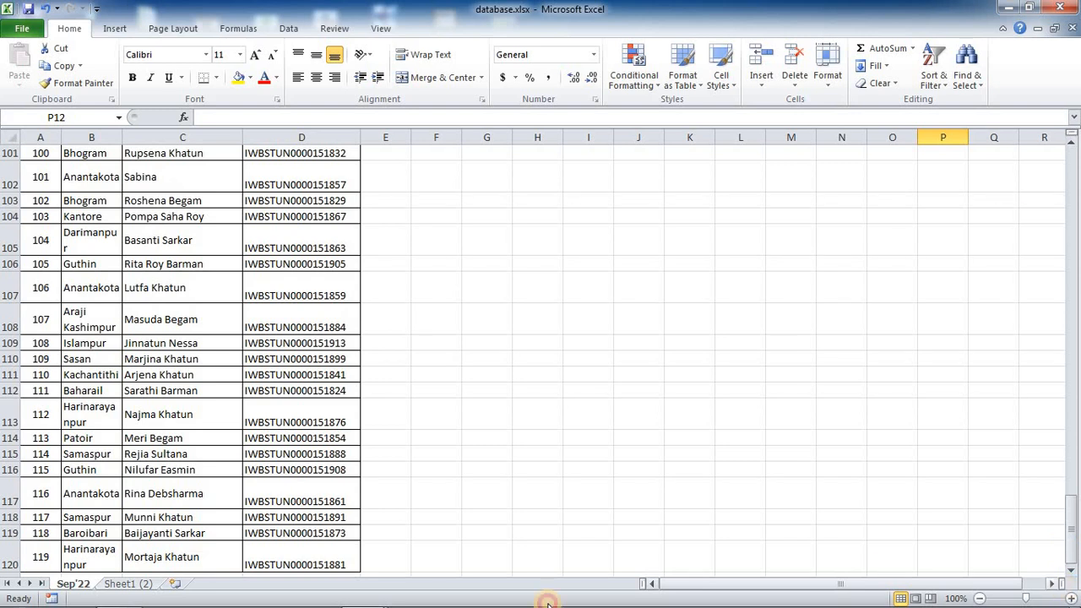
click(46, 557)
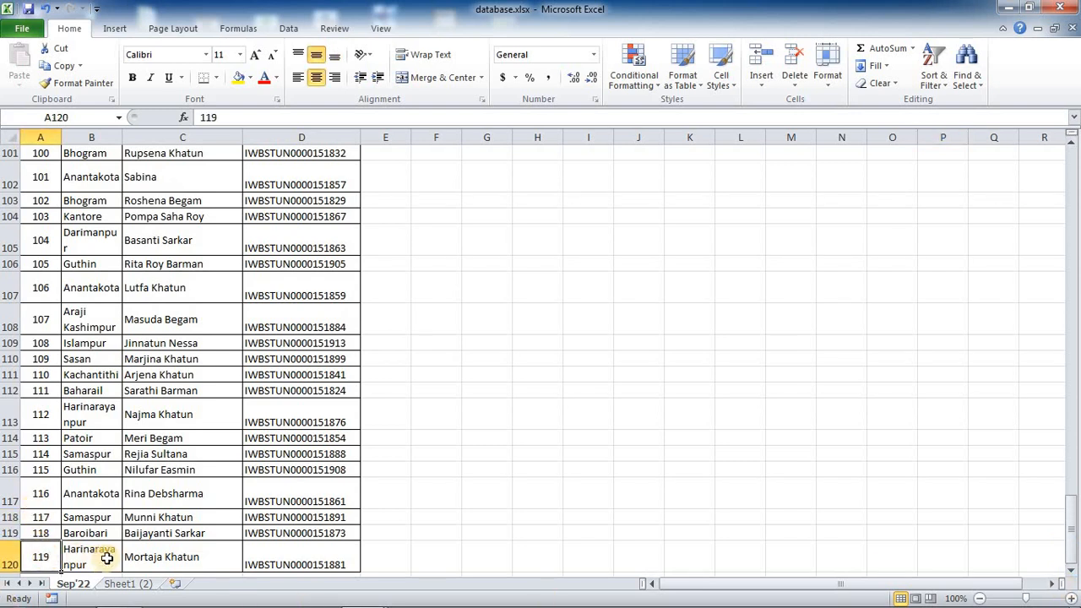
drag(1072, 543, 1073, 161)
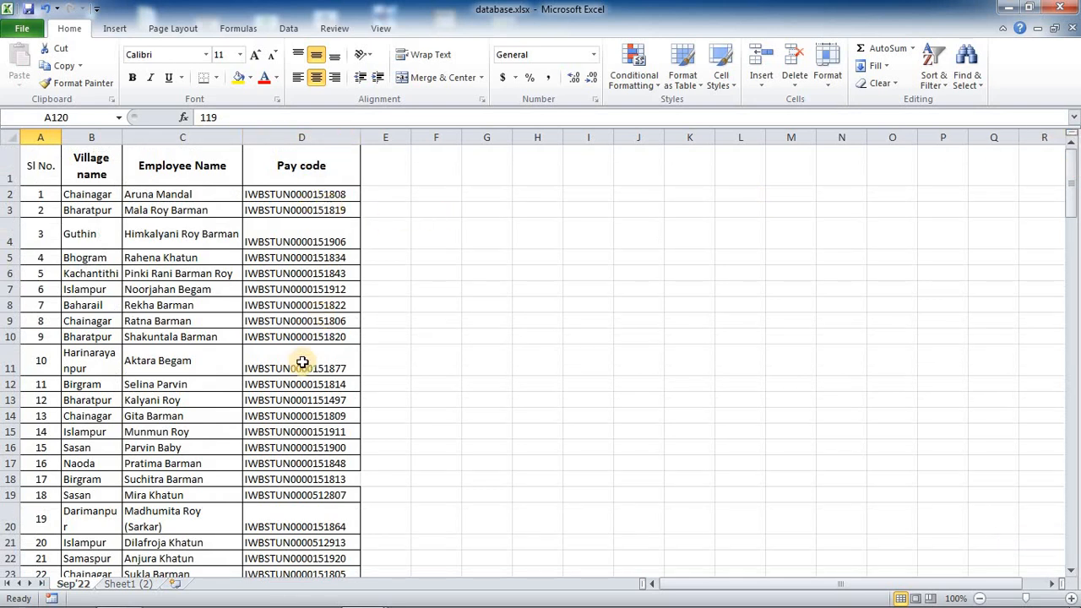
- Examine the employee list in EMPLOYEE INCENTIVE BILL.xlsx to its end, comparing the Pay code column with the codes in column U
mouse_move(307, 581)
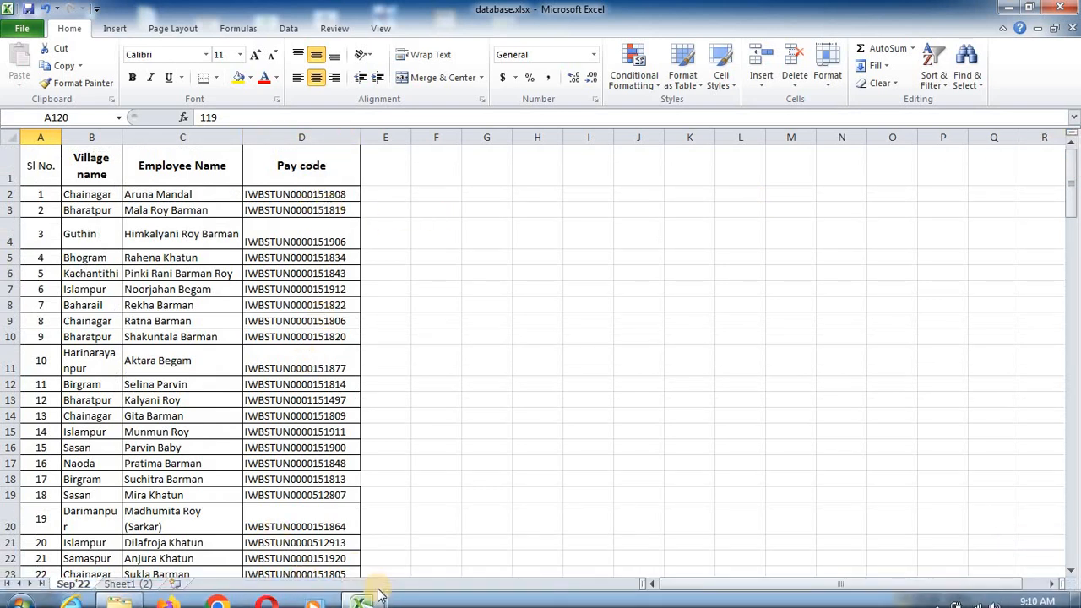
mouse_move(366, 589)
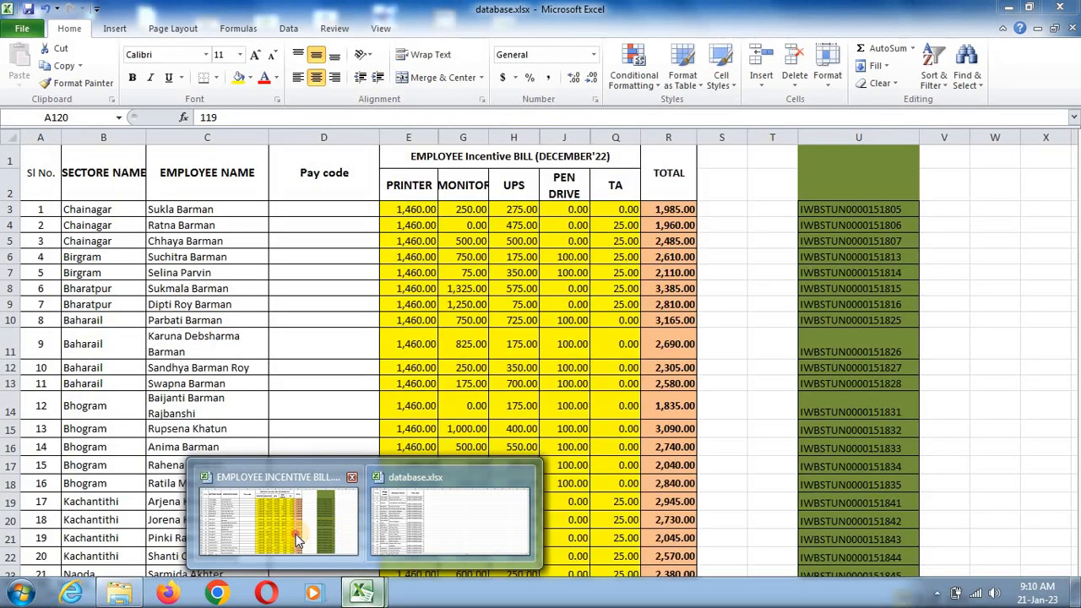
click(308, 537)
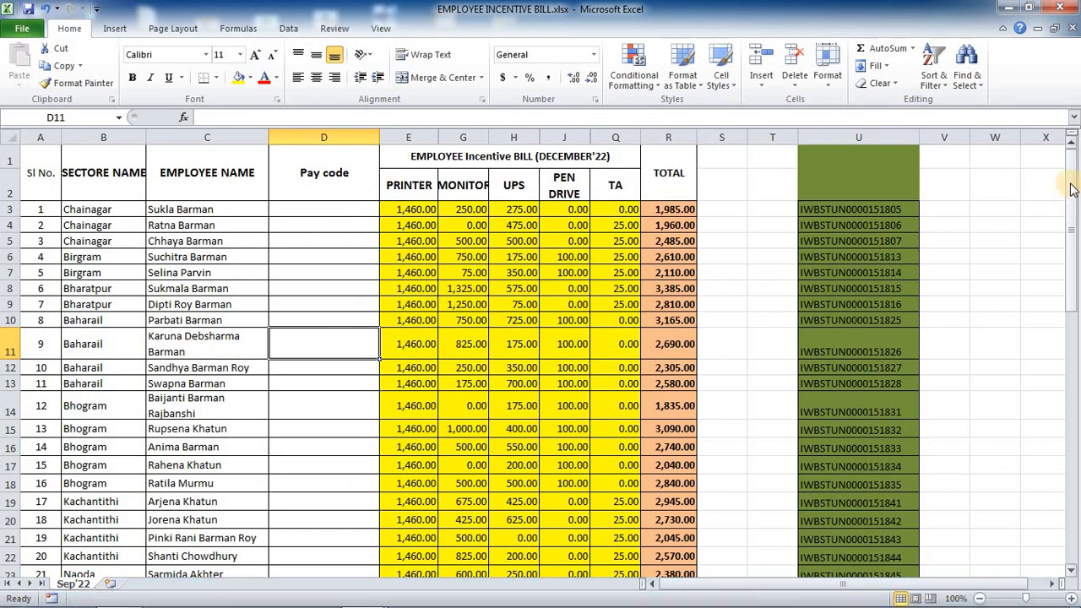
drag(1071, 193, 1070, 490)
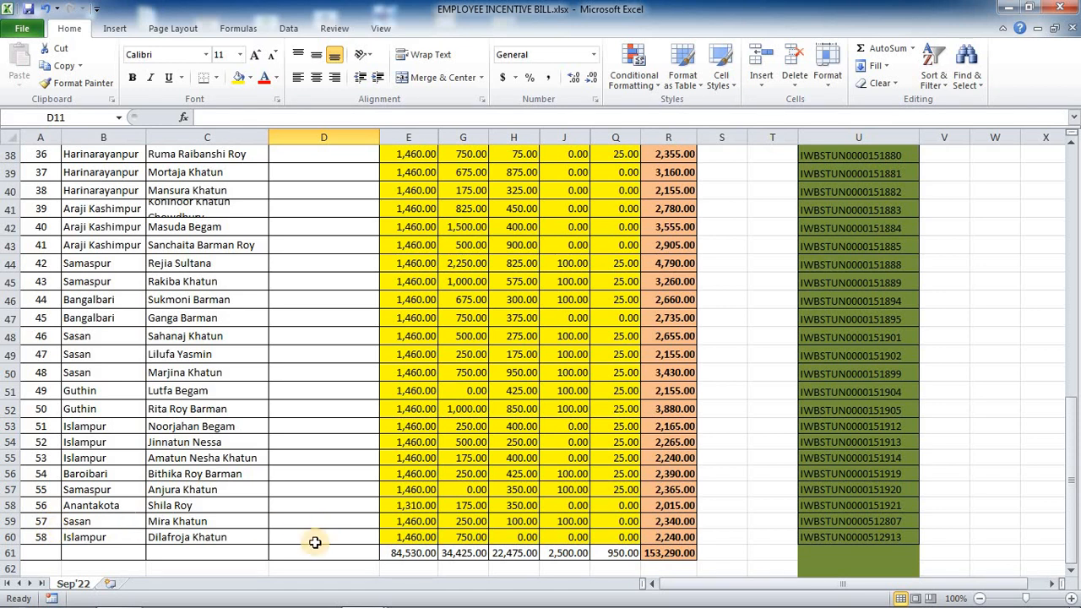
drag(1071, 427, 1075, 150)
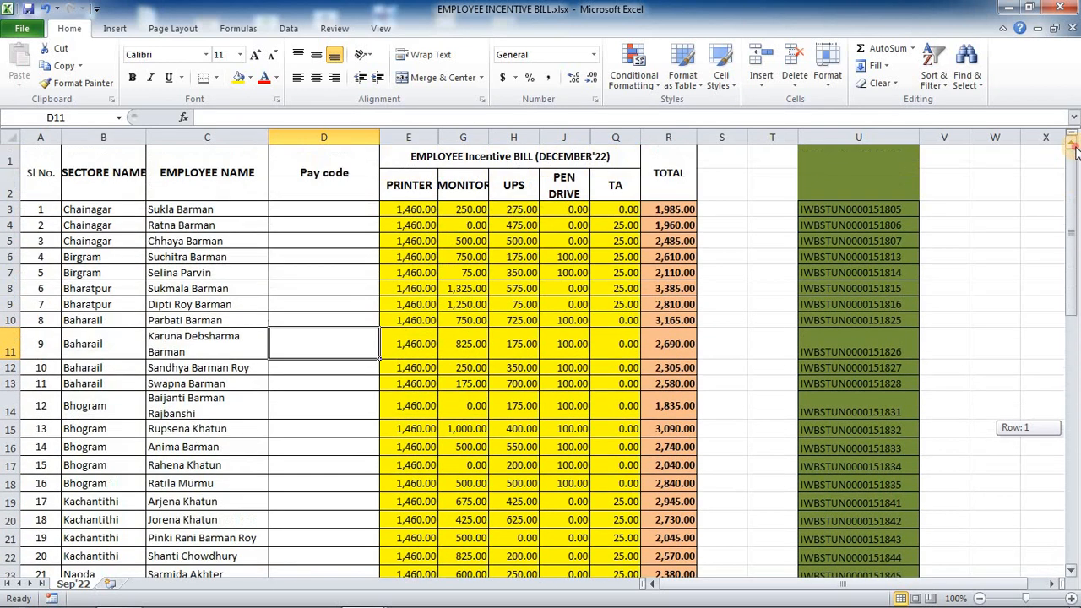
drag(345, 210, 339, 313)
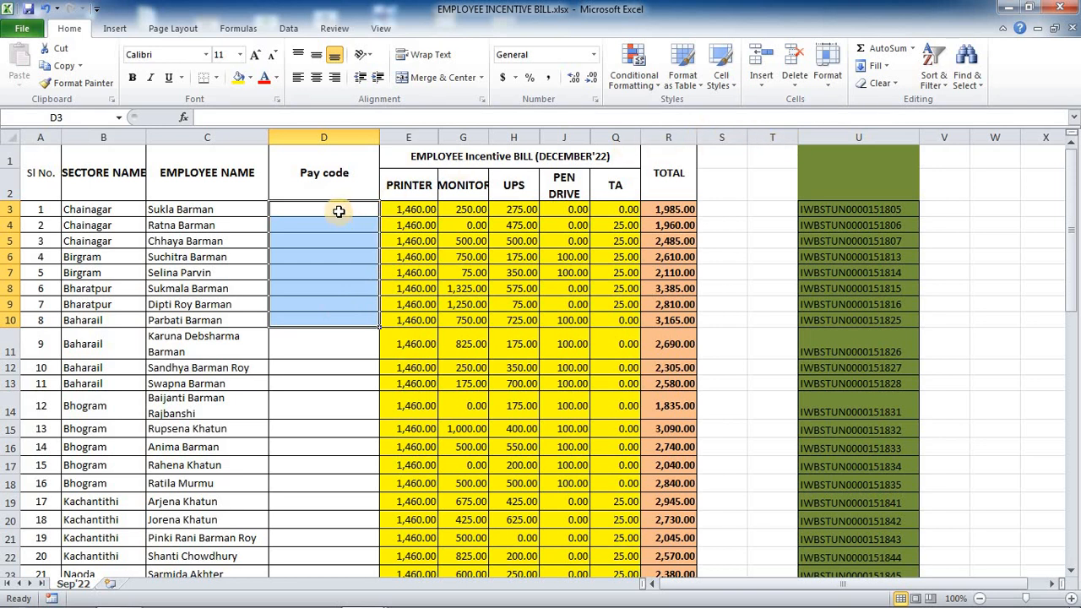
click(849, 210)
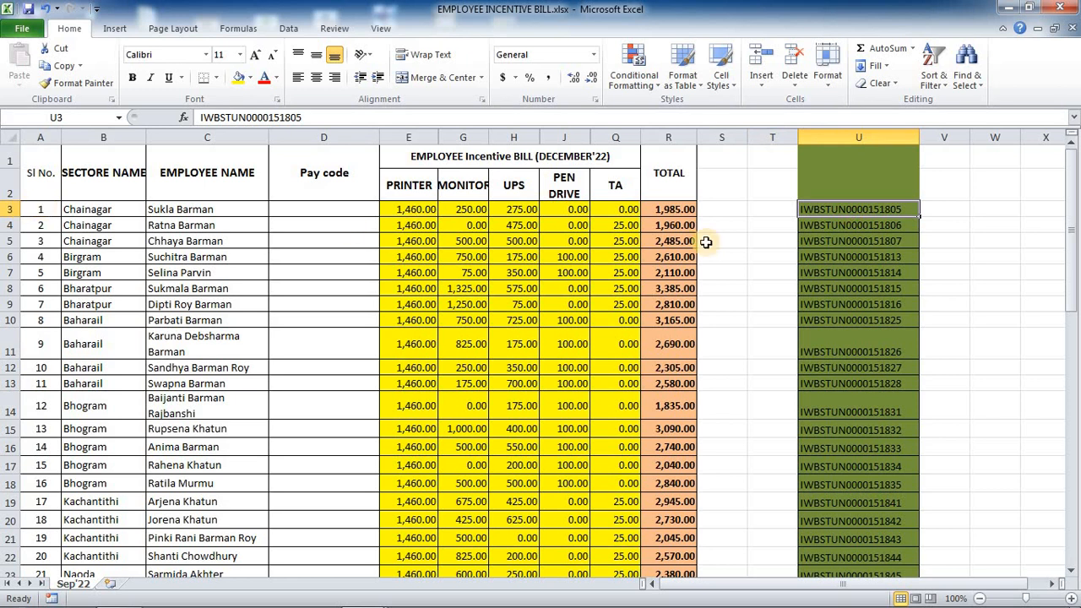
click(879, 138)
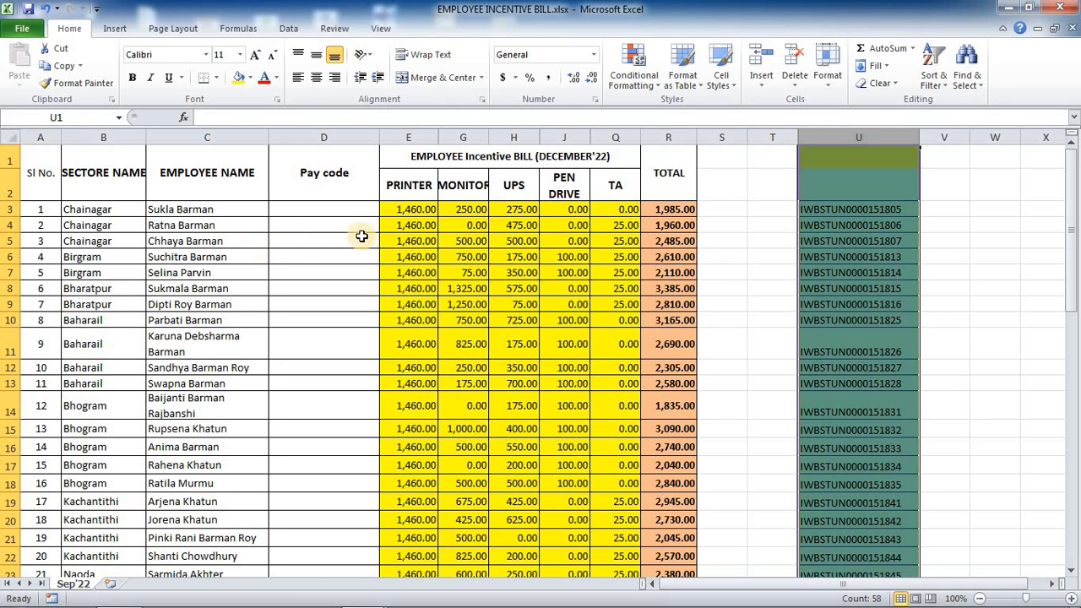
click(343, 213)
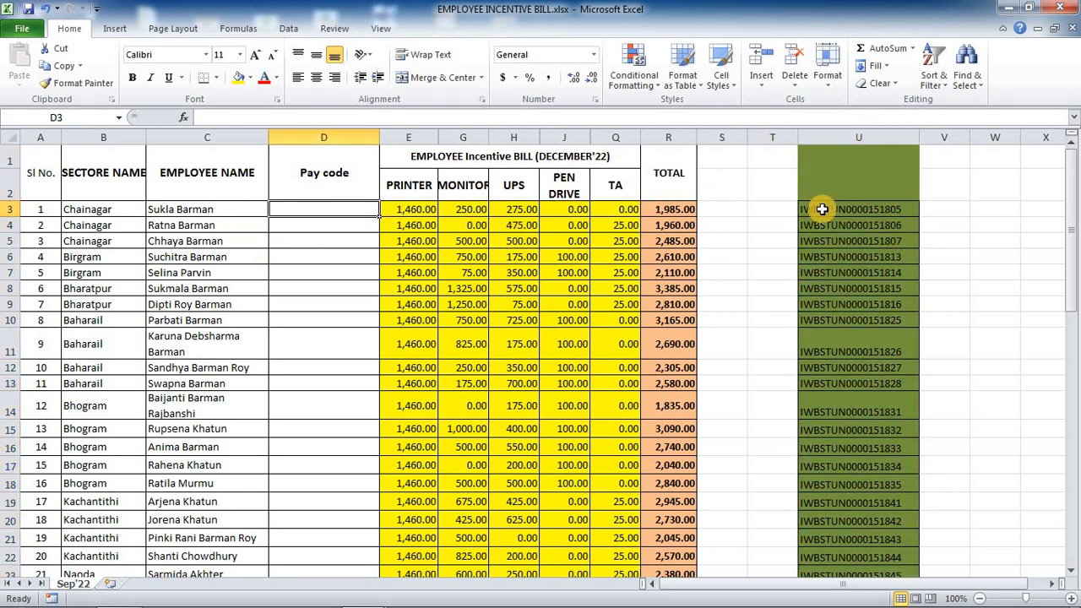
click(856, 211)
click(296, 211)
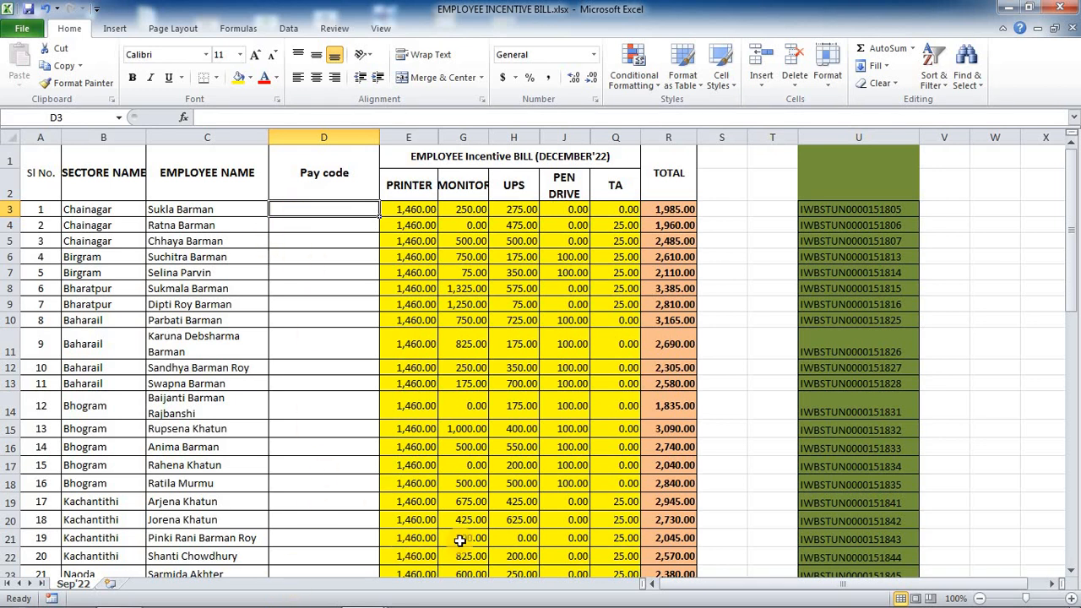
click(342, 322)
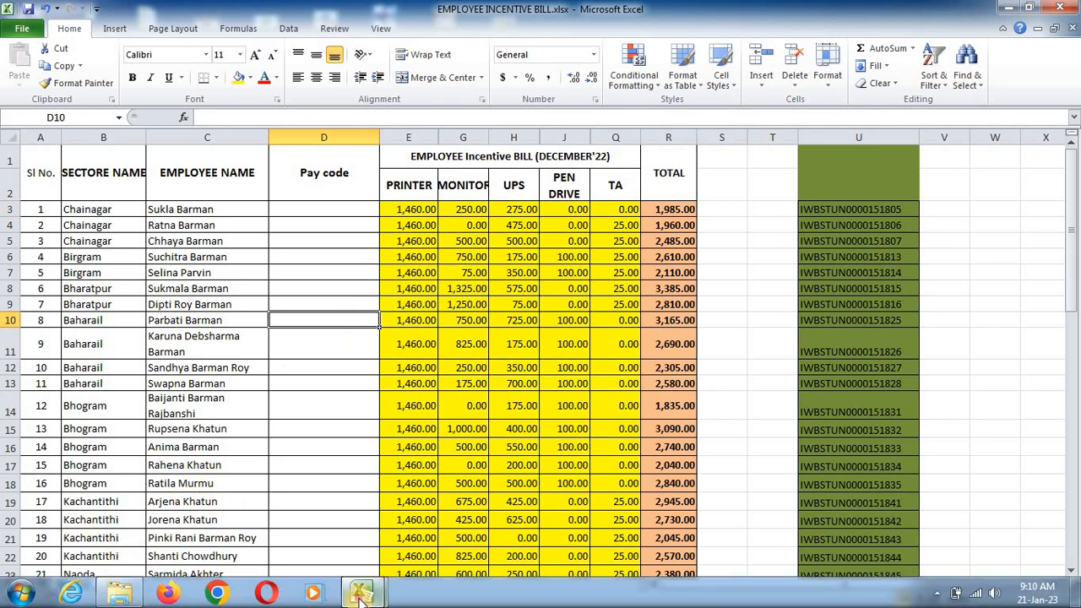
- Switch to the database.xlsx workbook
mouse_move(363, 596)
click(407, 514)
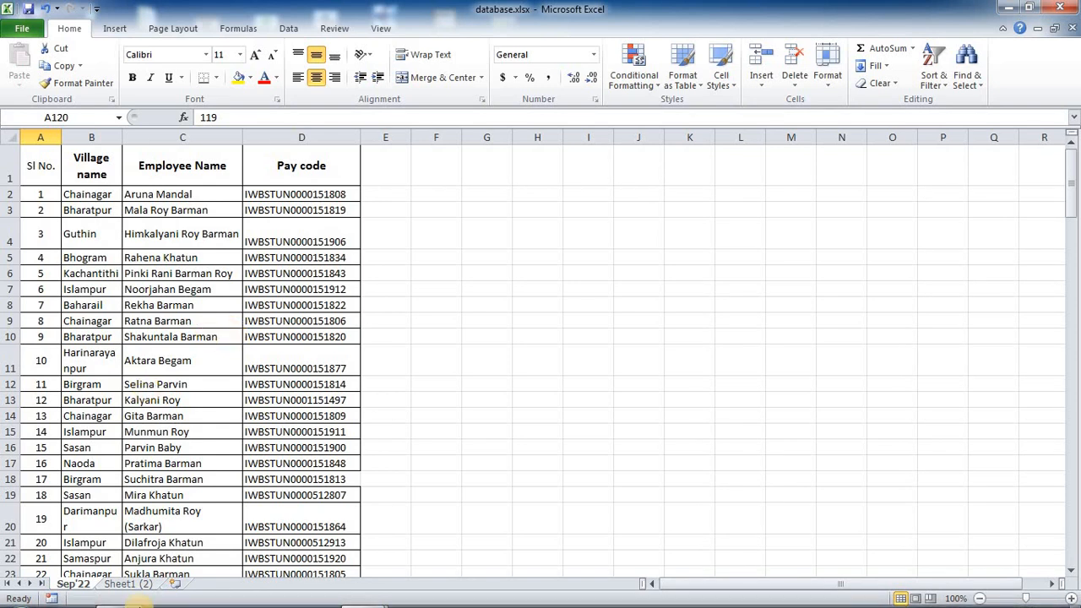
right_click(85, 589)
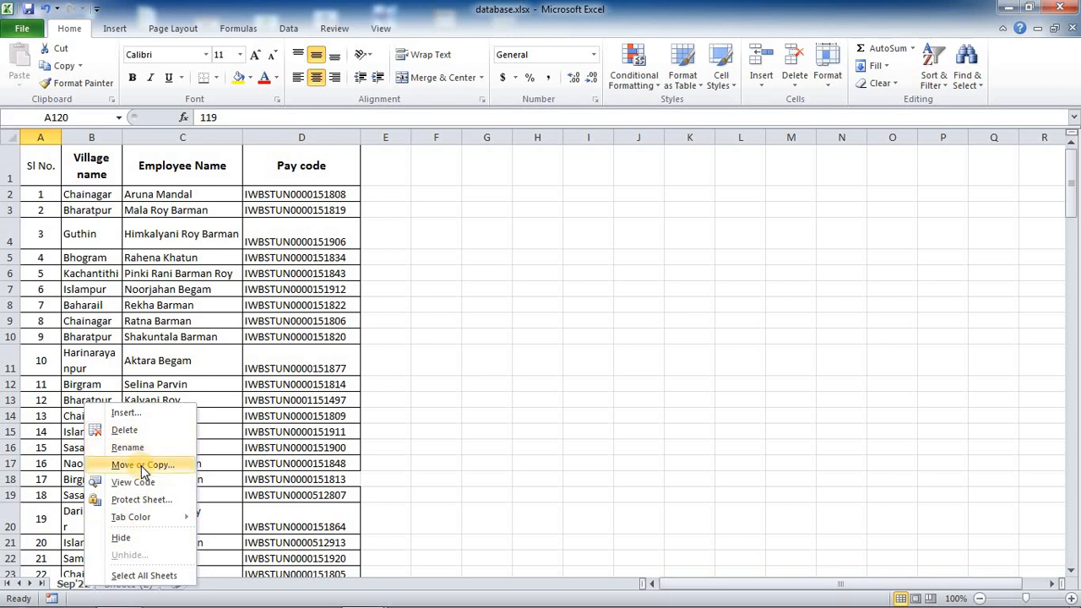
click(427, 489)
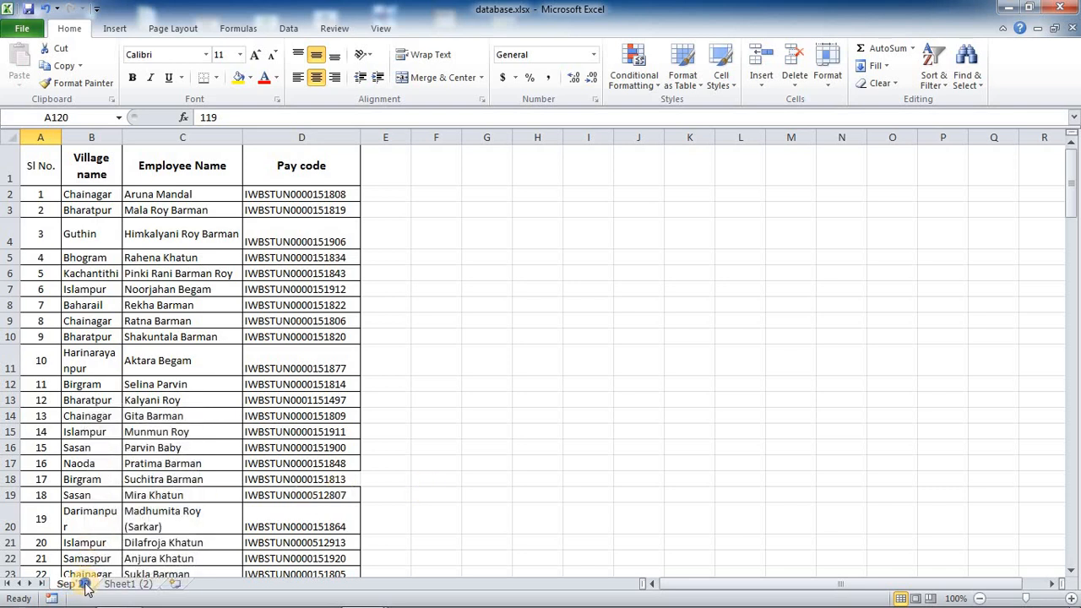
right_click(84, 585)
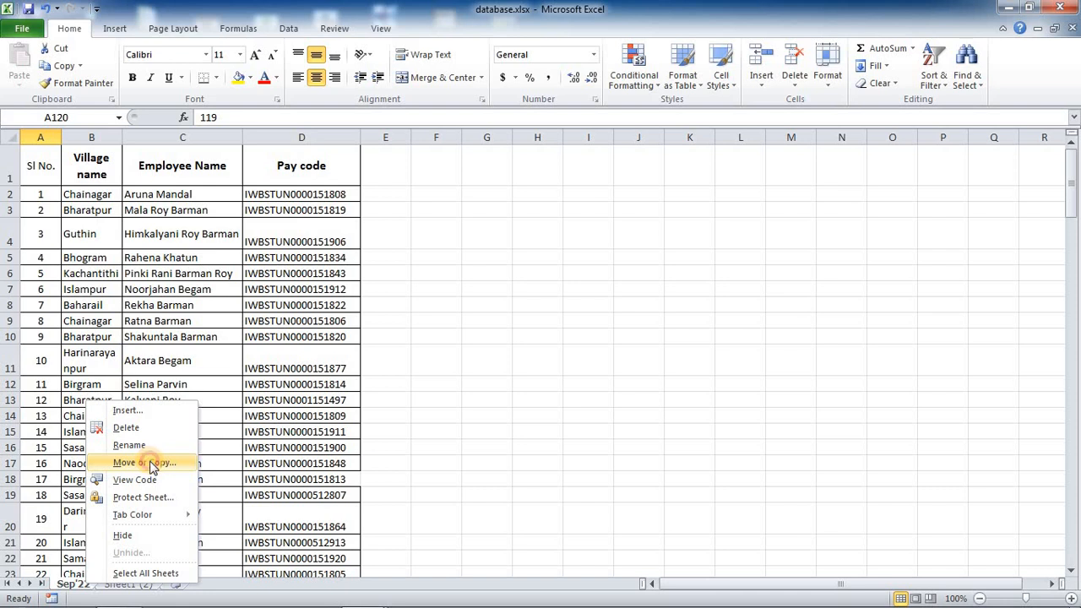
click(152, 463)
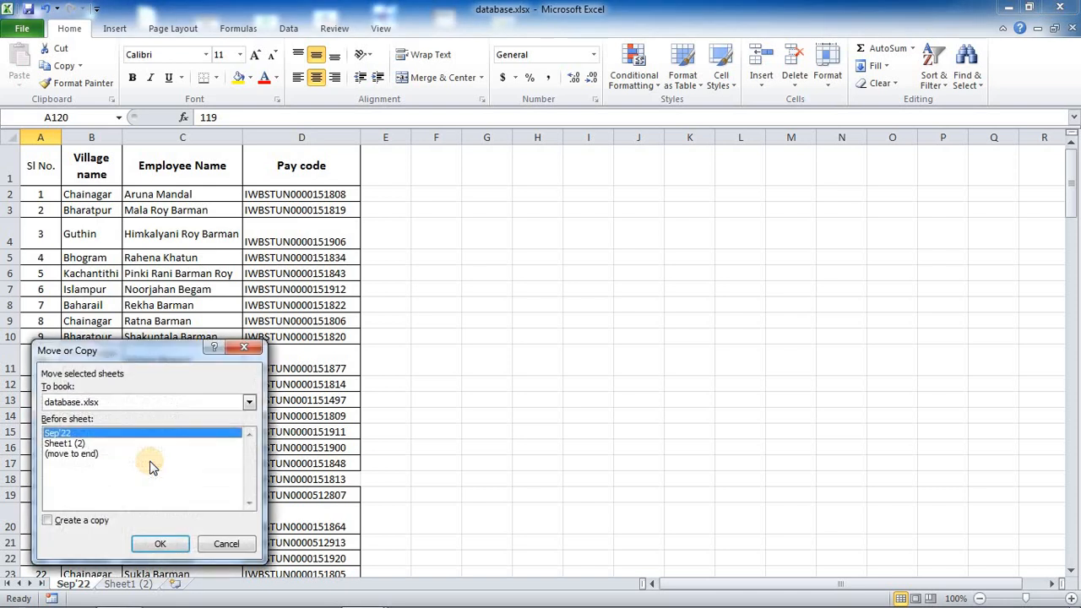
click(118, 408)
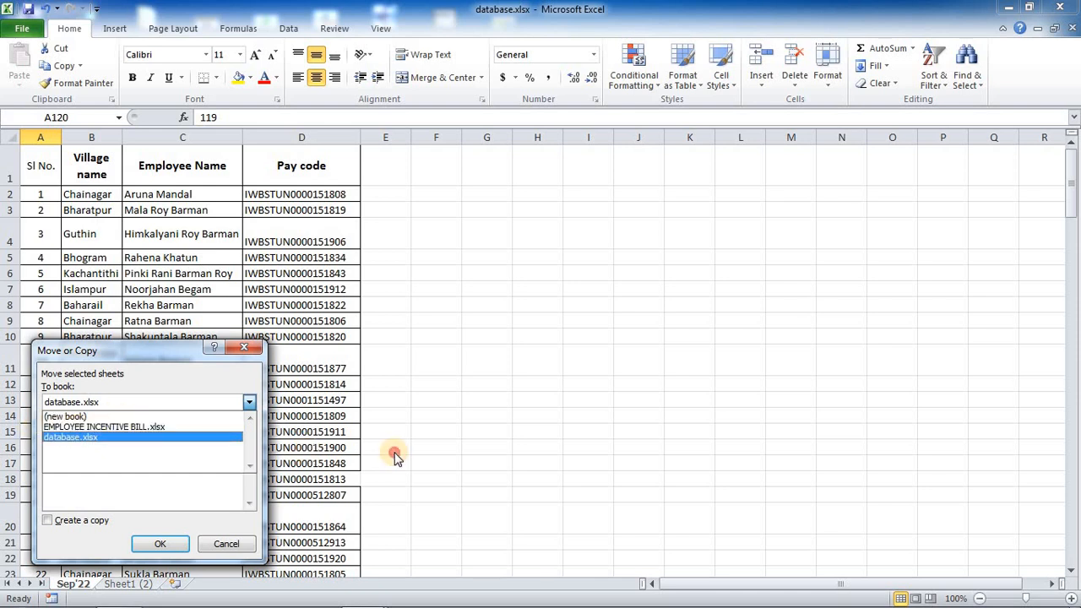
click(225, 544)
click(226, 544)
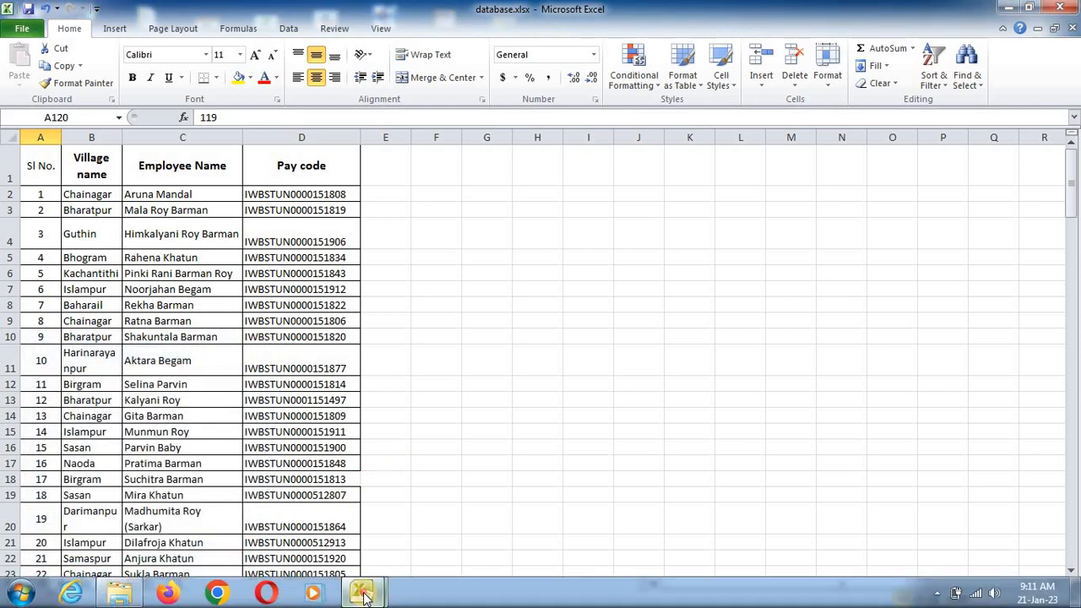
mouse_move(362, 591)
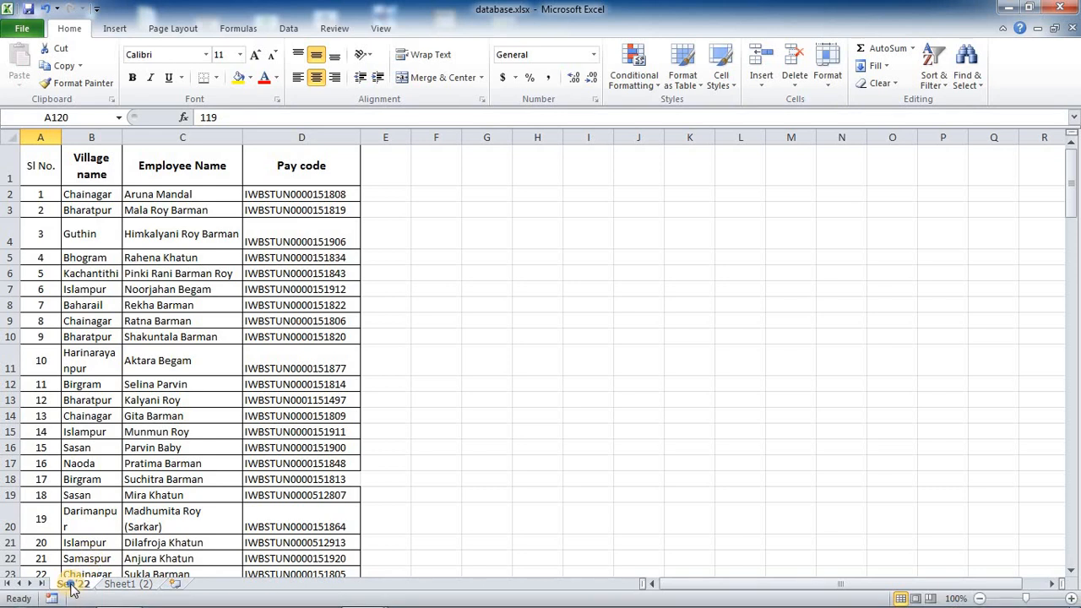
- Copy the Sep'22 sheet of database.xlsx to the end of the EMPLOYEE INCENTIVE BILL.xlsx workbook, creating a copy
right_click(73, 584)
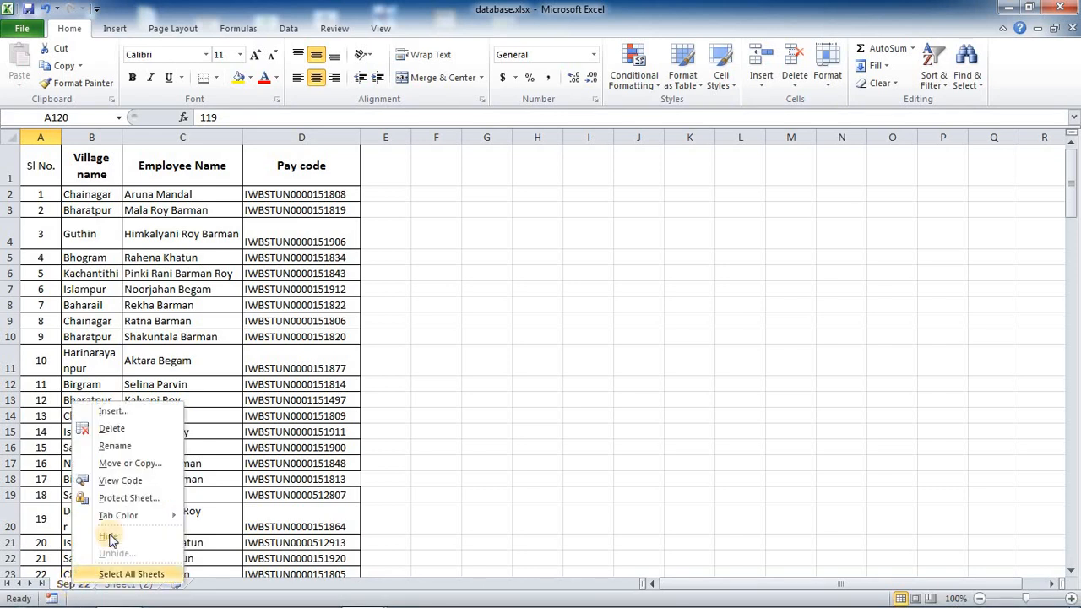
click(119, 465)
click(136, 409)
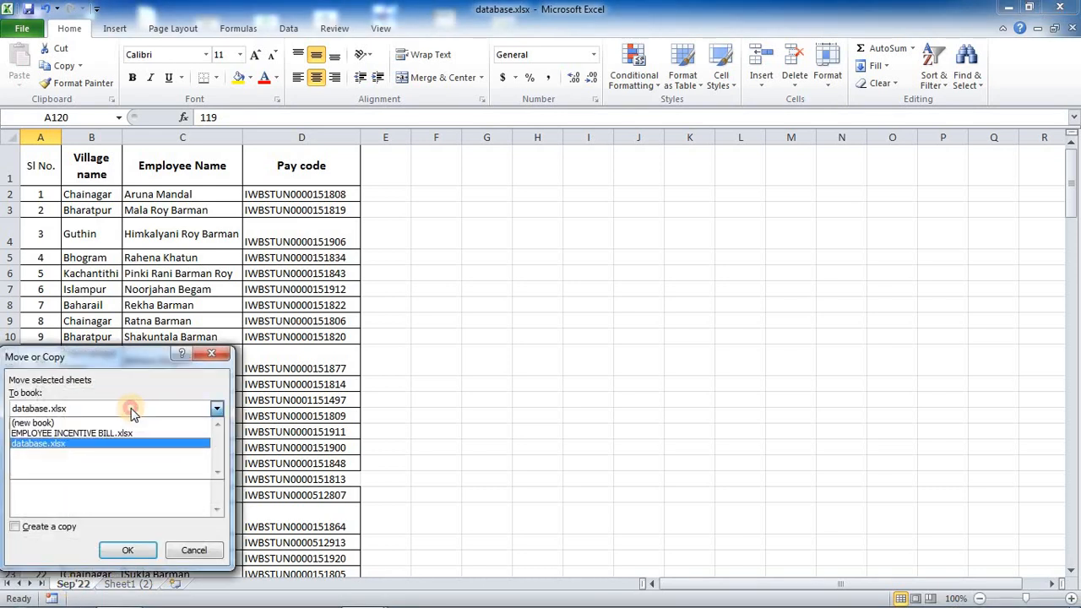
click(56, 434)
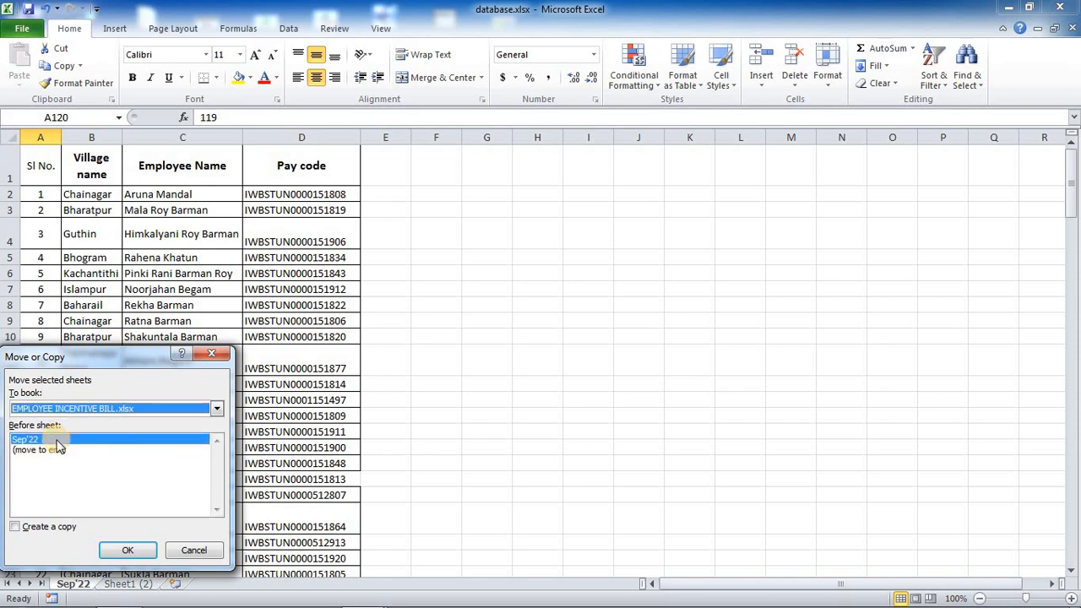
click(48, 451)
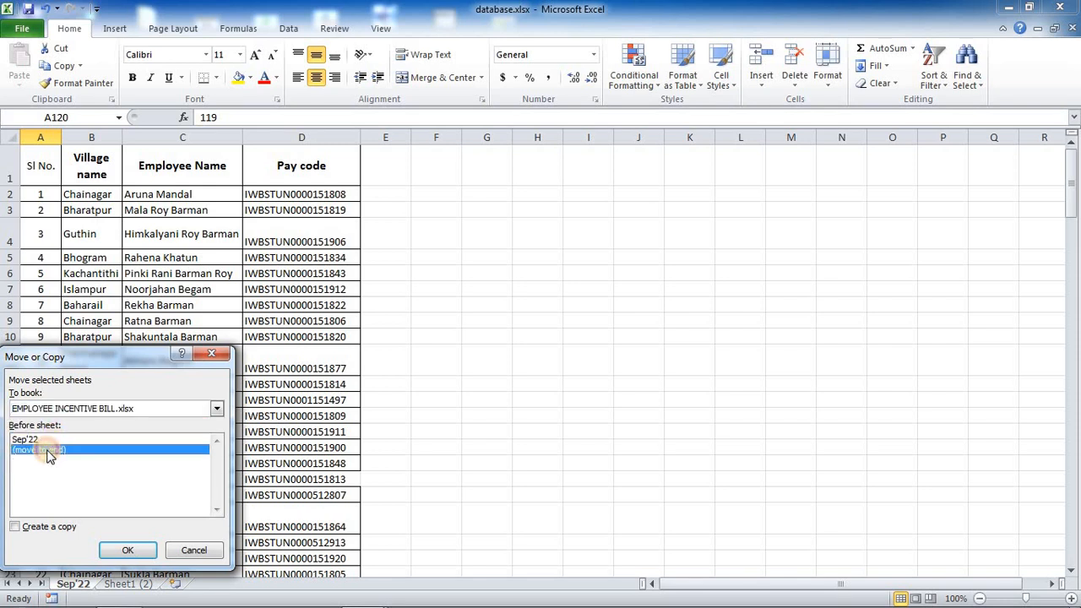
click(19, 529)
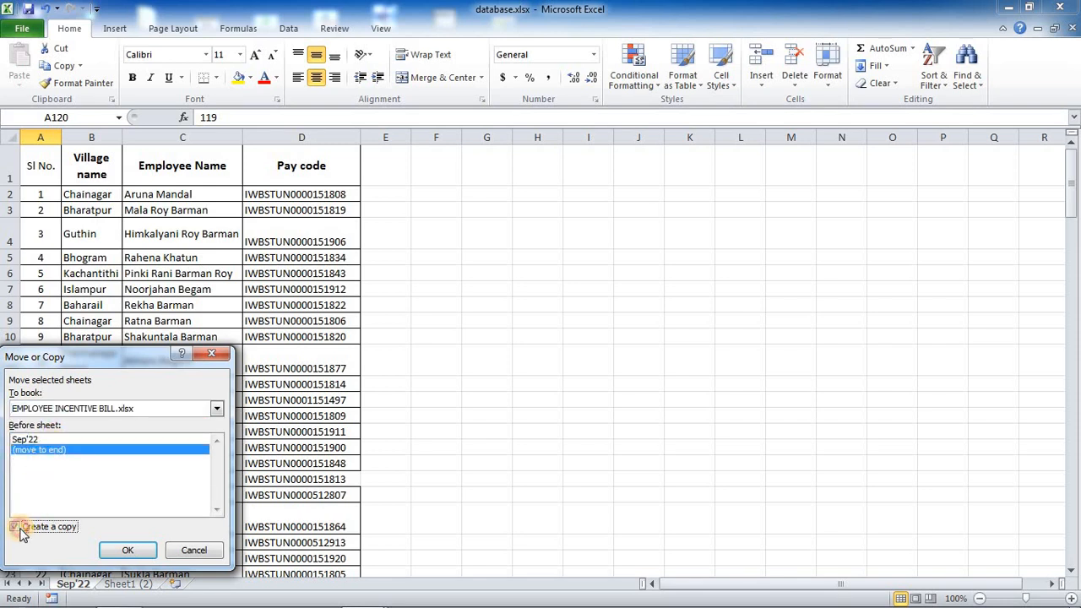
click(131, 550)
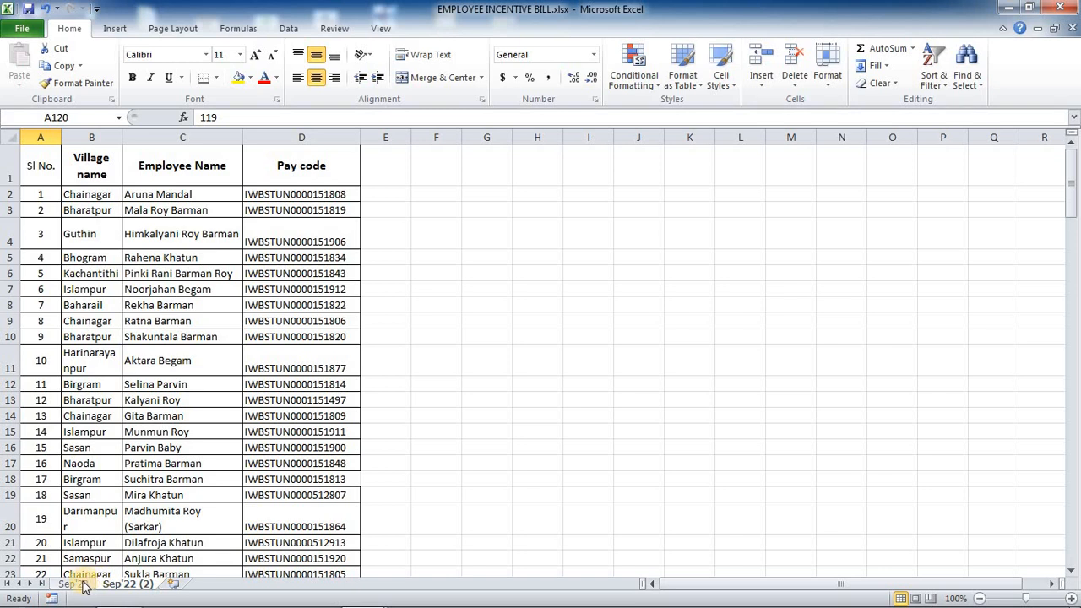
- Compare the incentive bill on sheet Sep'22 with the copied employee list on sheet Sep'22 (2)
click(84, 585)
click(119, 586)
click(84, 586)
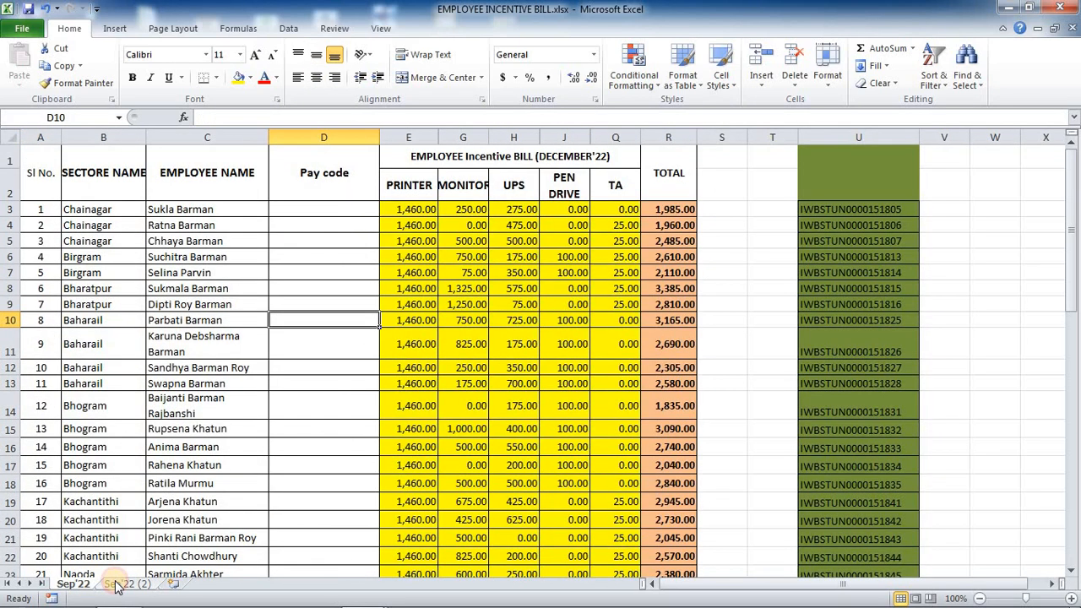
click(118, 585)
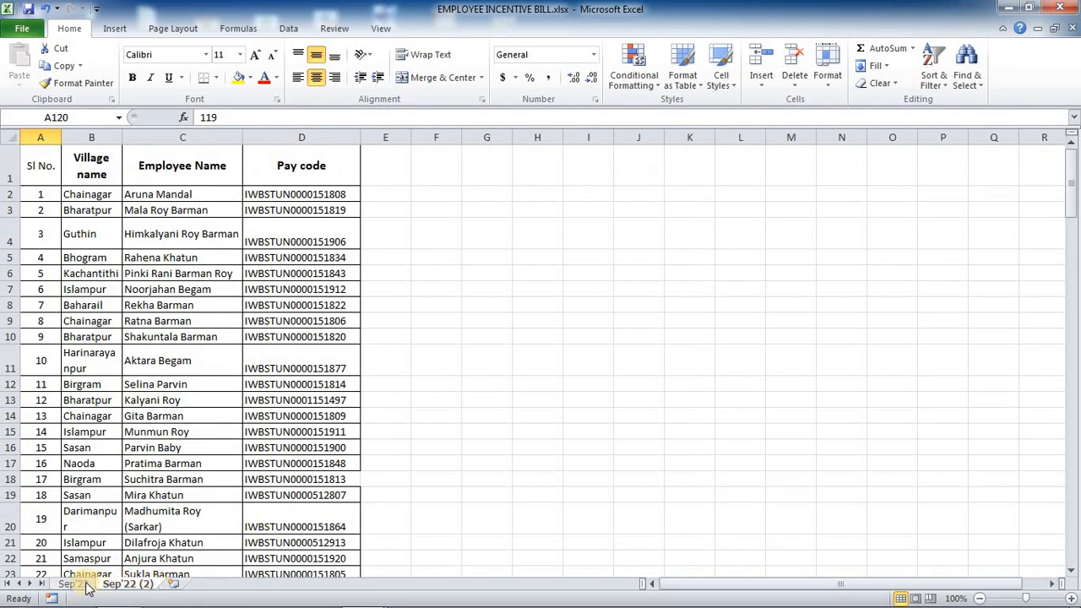
click(85, 585)
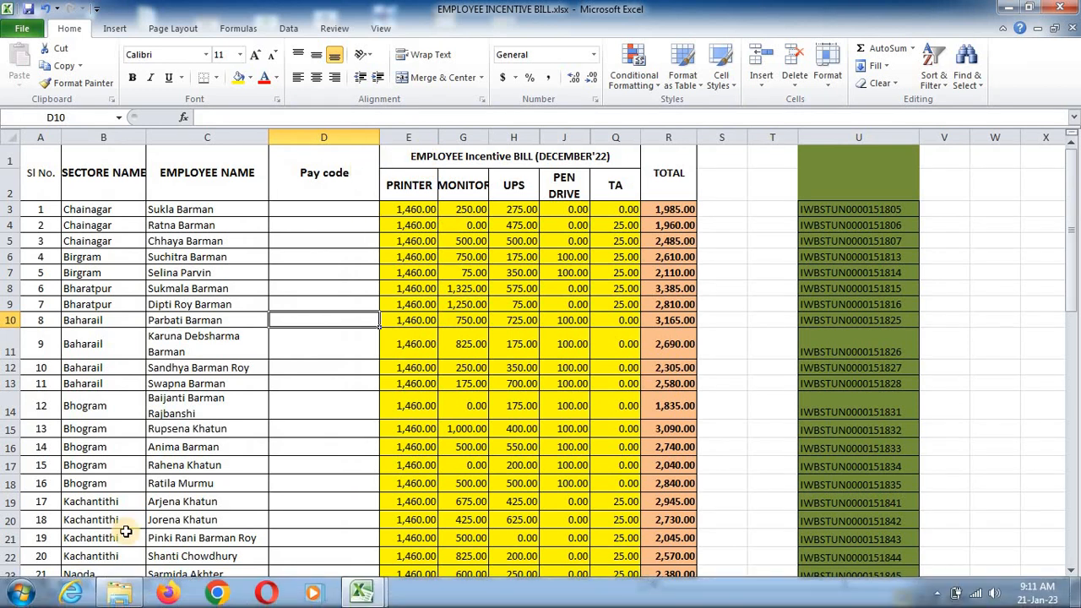
click(119, 586)
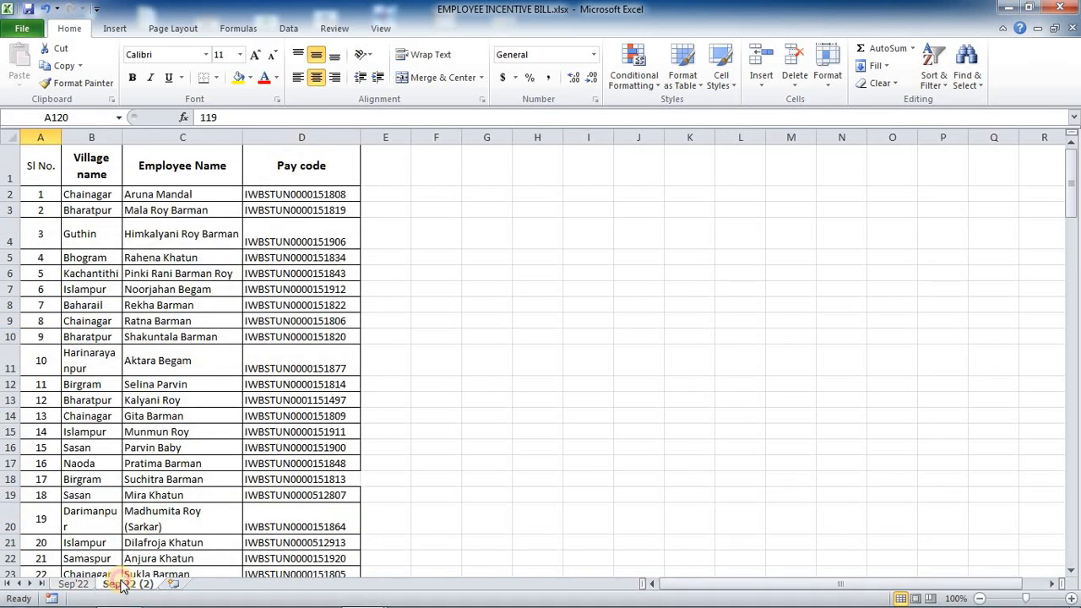
- Delete the Sl No. and Village name columns from the Sep'22 (2) sheet
click(163, 257)
click(93, 136)
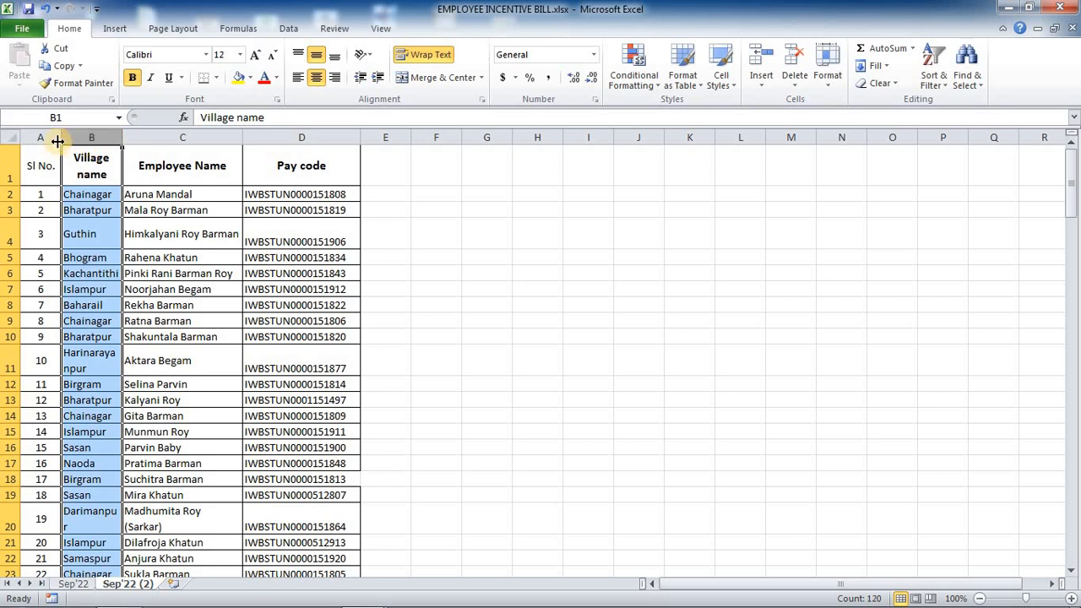
drag(47, 137, 80, 136)
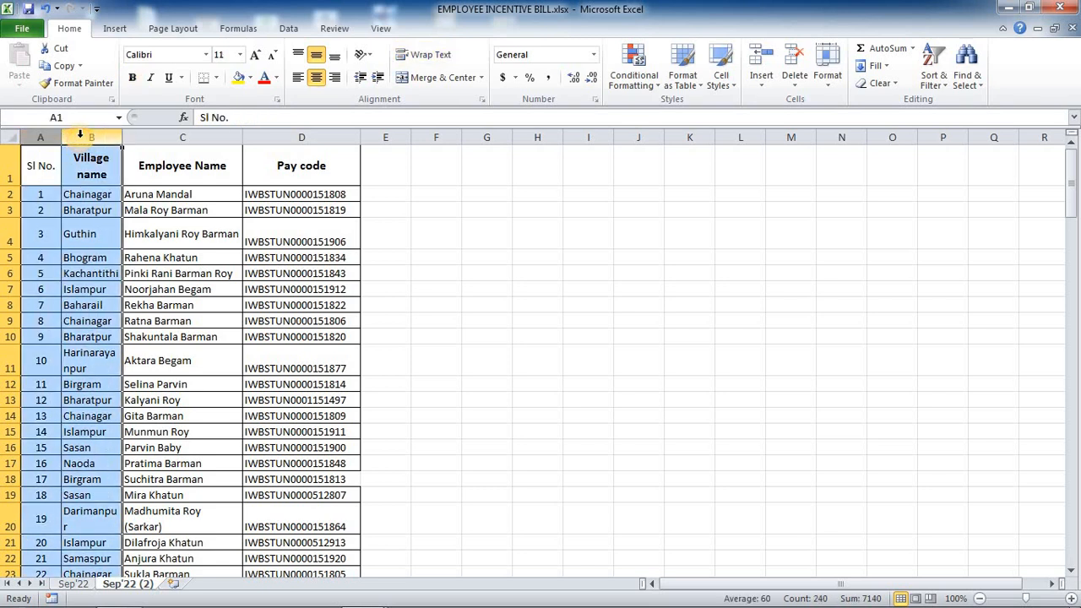
right_click(80, 135)
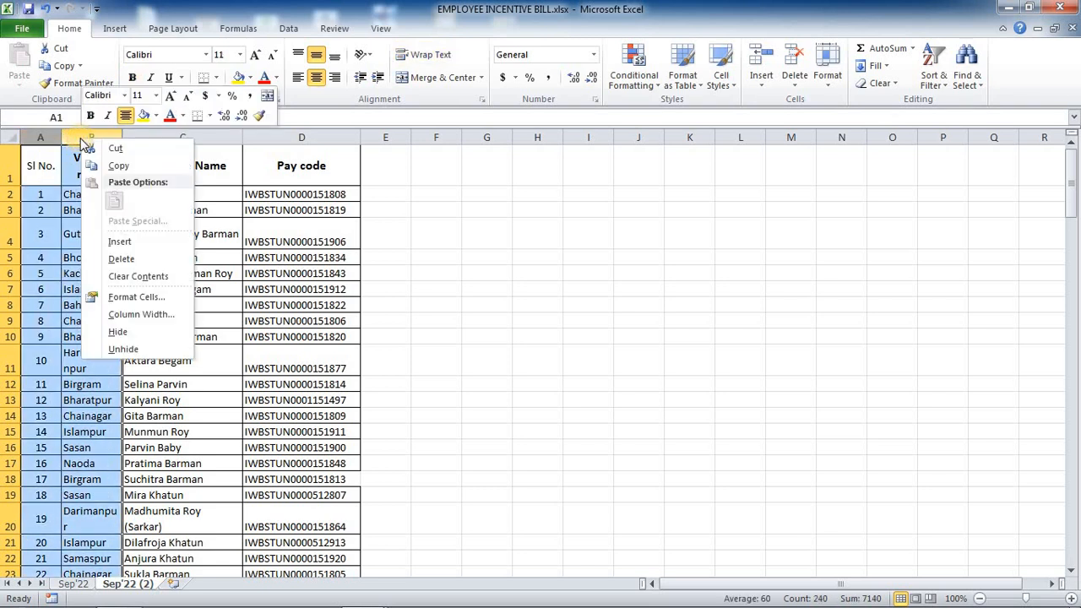
click(120, 259)
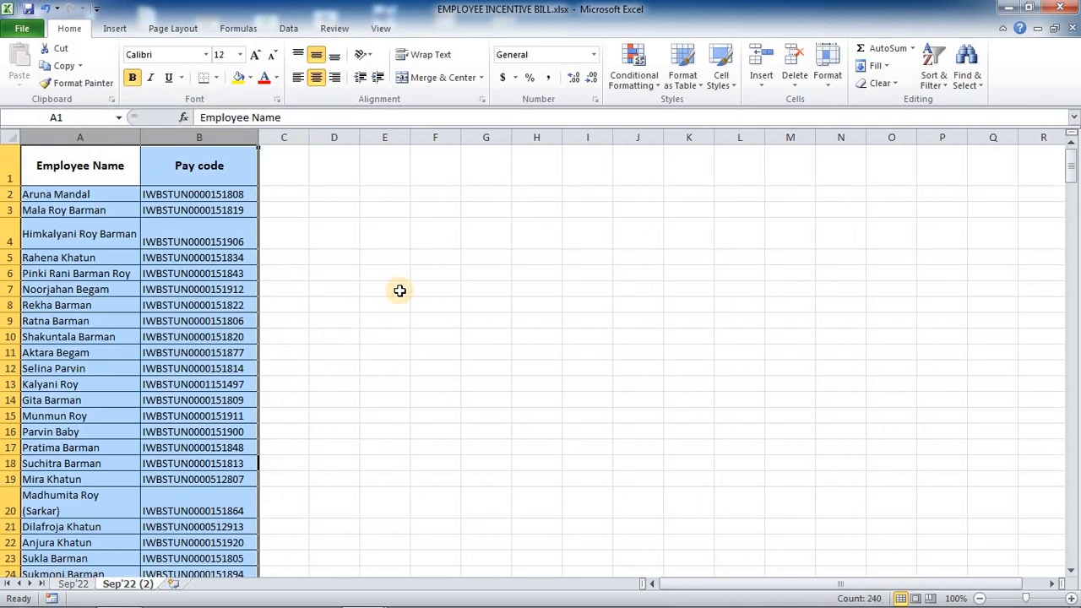
click(395, 290)
- Name the Employee Name and Pay code range A1:B120 on the Sep'22 (2) sheet DATABASE
click(81, 172)
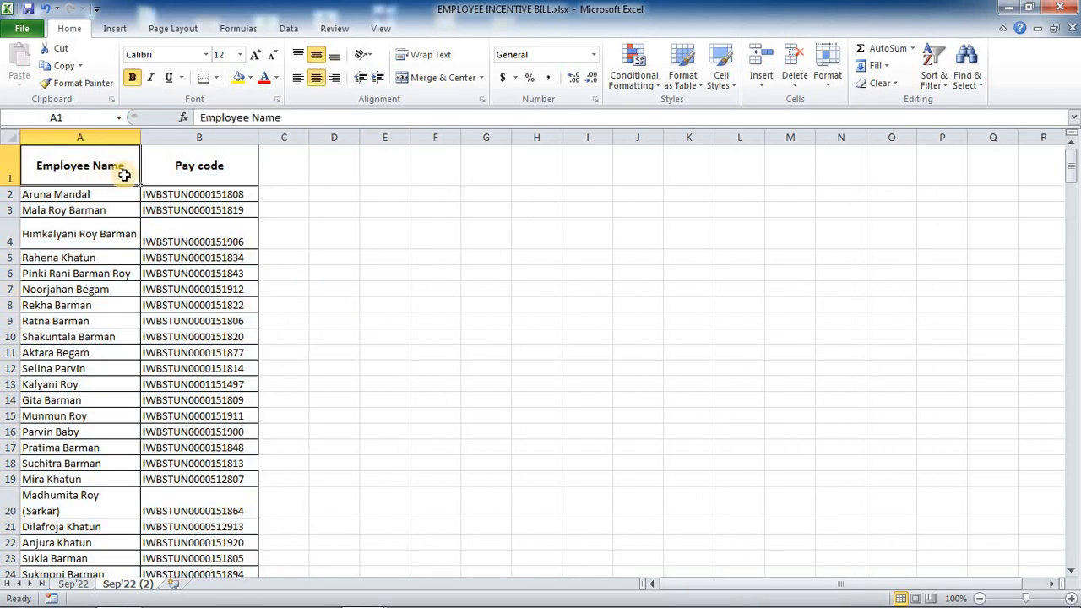
click(181, 173)
click(209, 199)
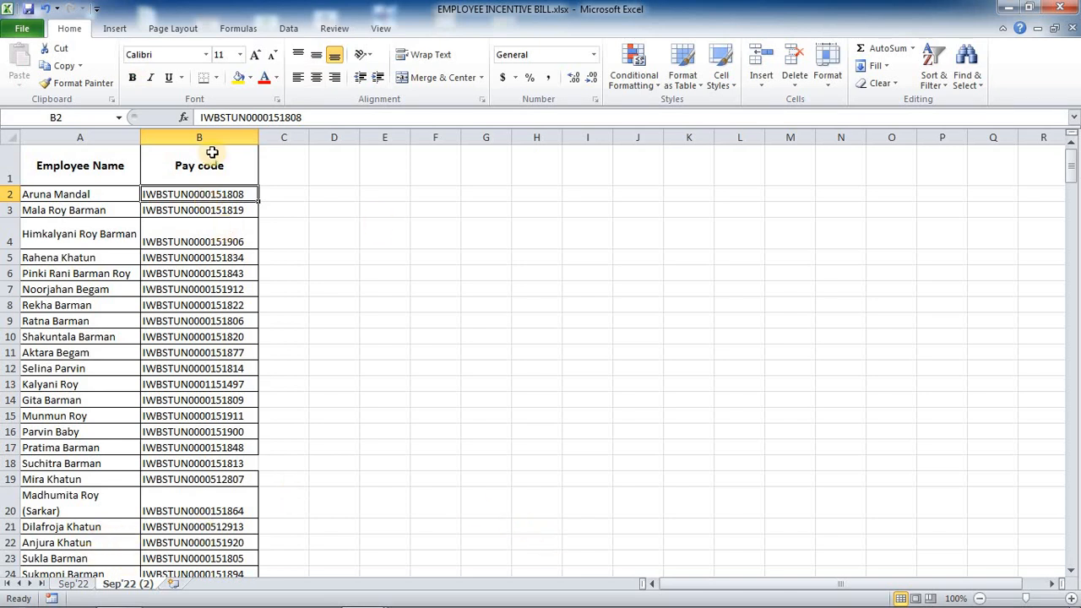
click(31, 169)
drag(159, 224, 202, 537)
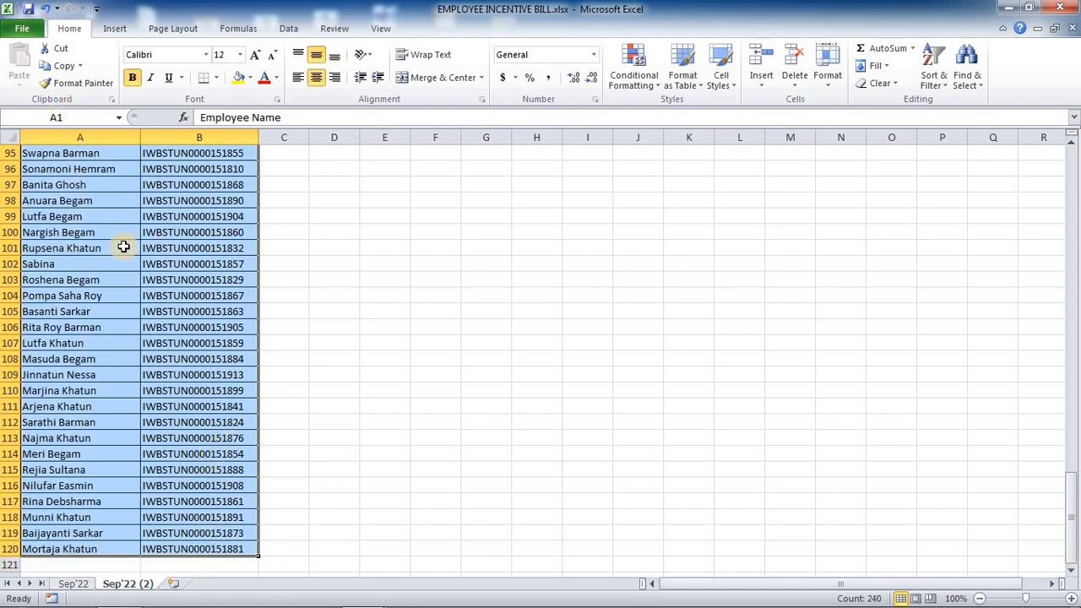
click(69, 117)
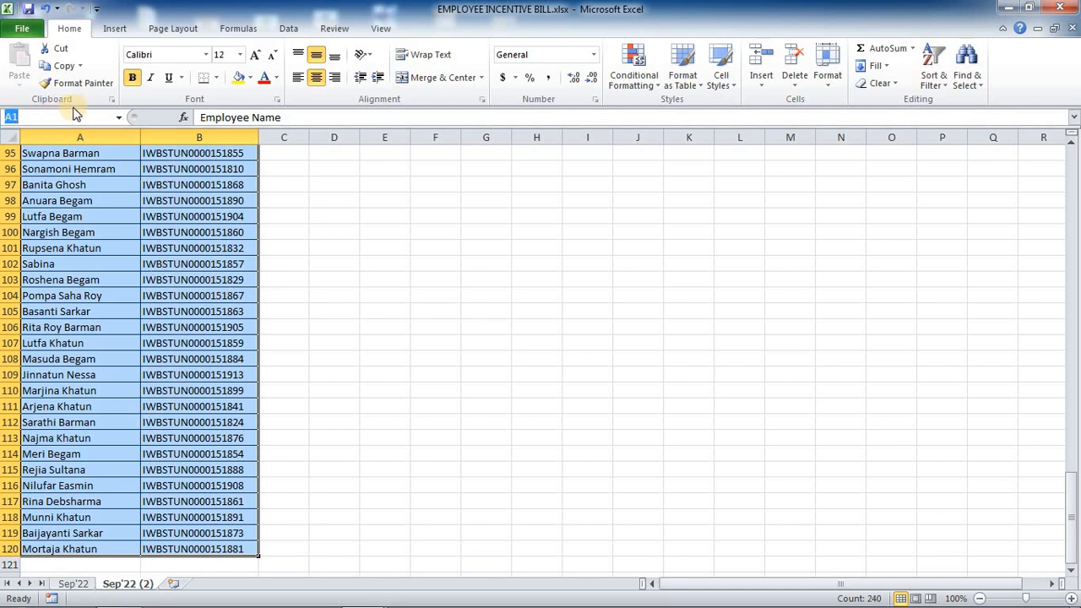
text(DATABASE)
key(Return)
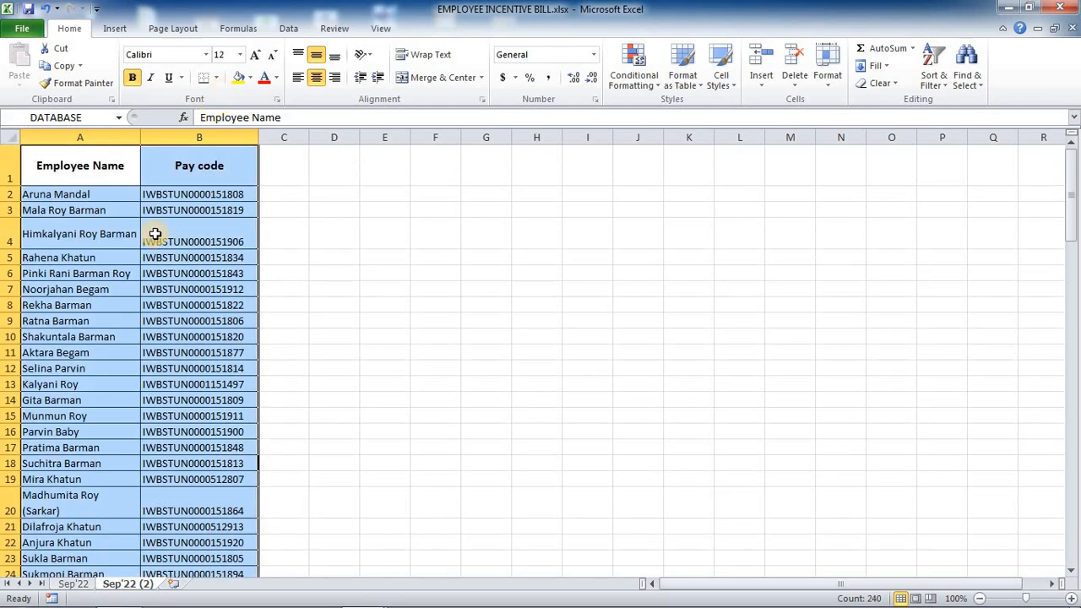
- Start a VLOOKUP formula in Pay code cell D3 of the Sep'22 sheet, with employee name cell C3 as the lookup value
click(93, 324)
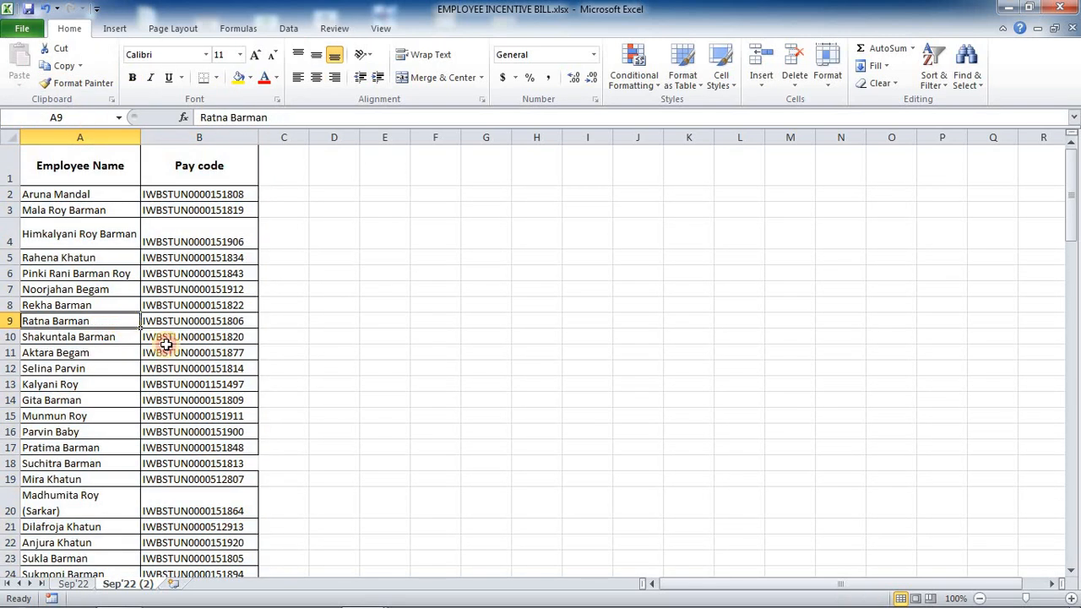
click(72, 584)
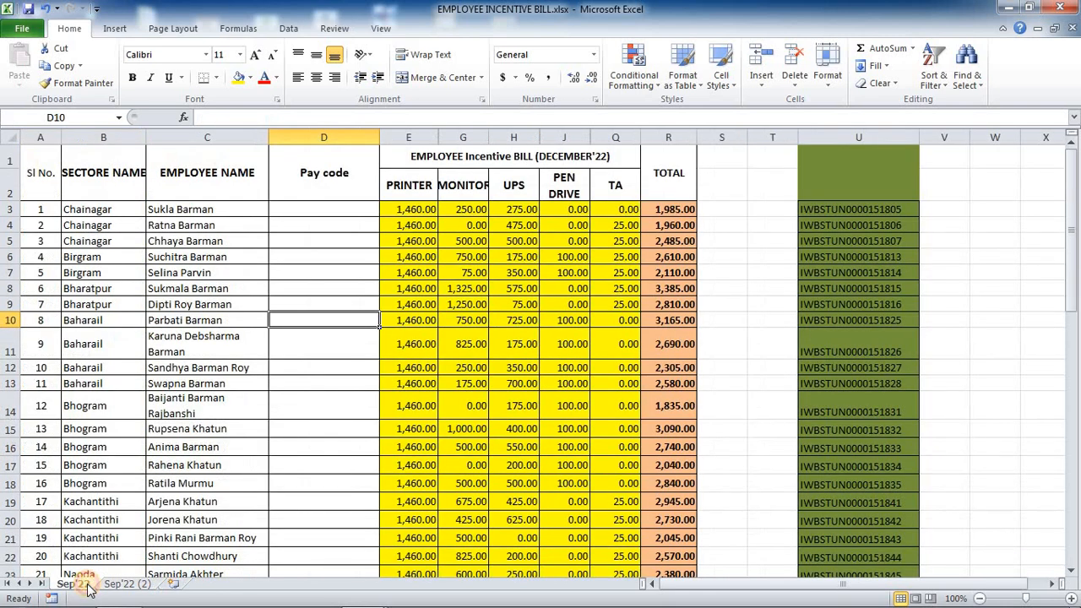
click(312, 211)
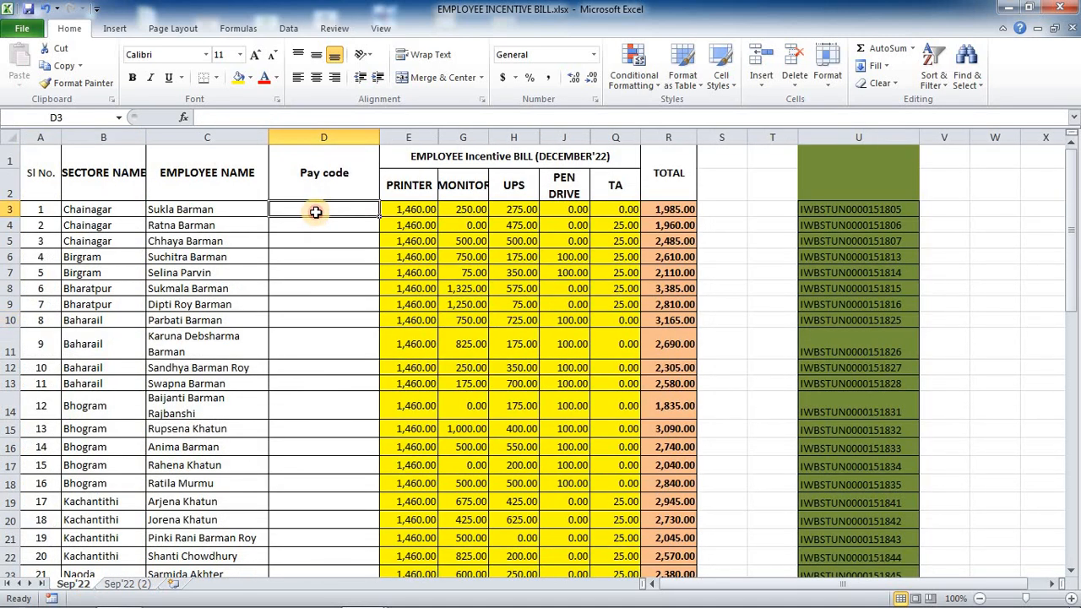
click(1073, 599)
click(1072, 599)
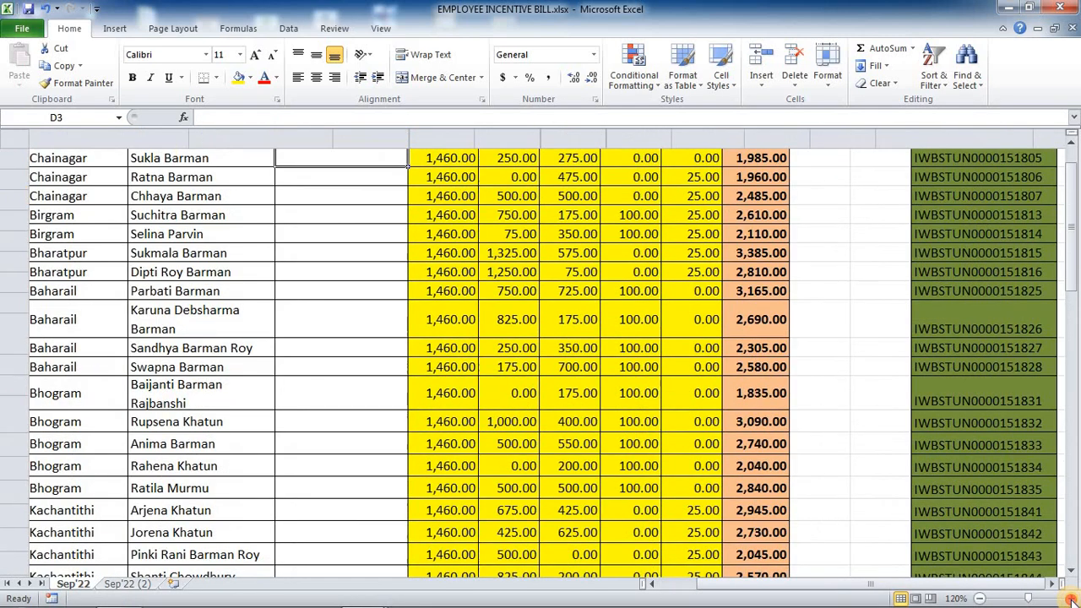
click(1072, 599)
click(1072, 599)
click(1072, 599)
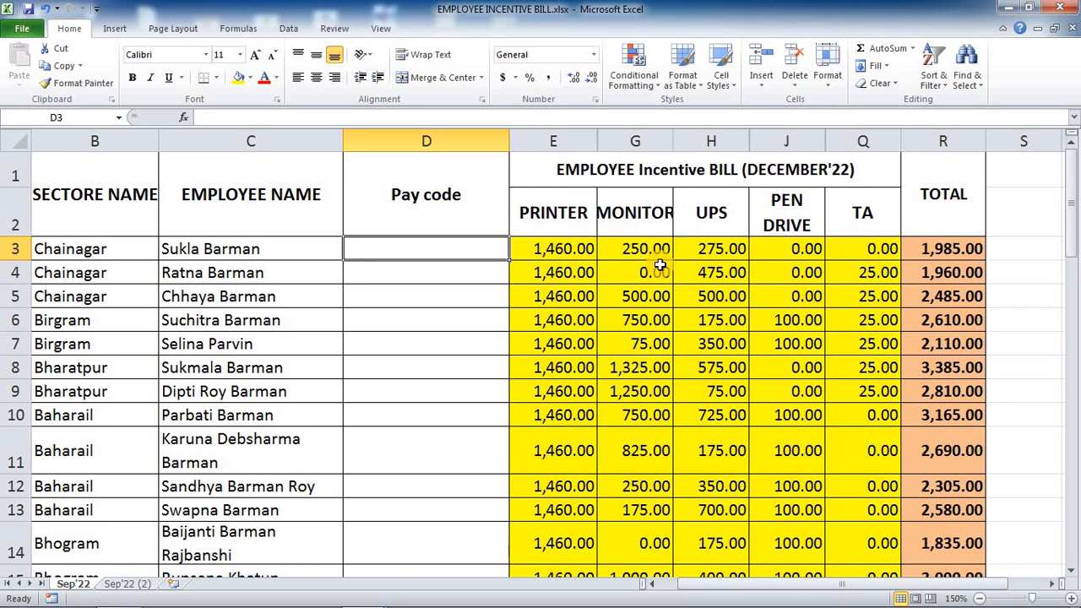
text(=)
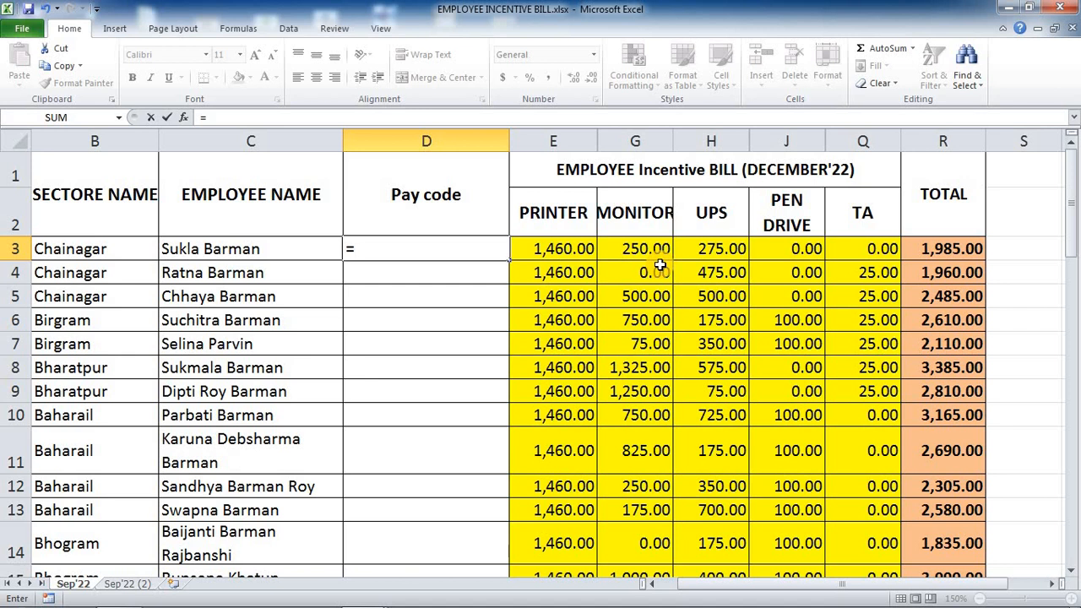
key(Escape)
scroll(660, 265, up, 3)
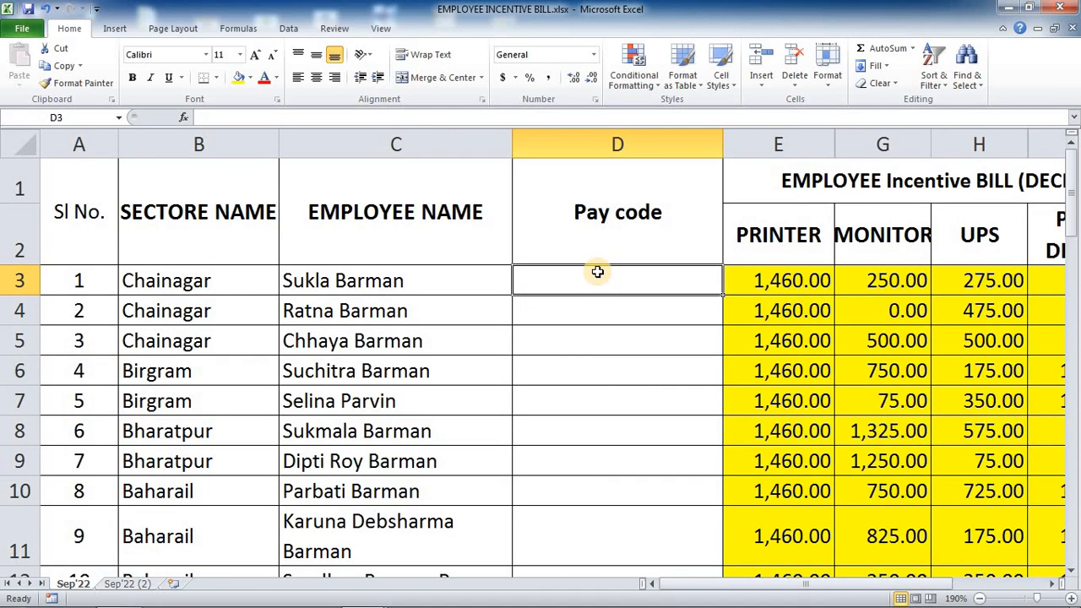
text(=V)
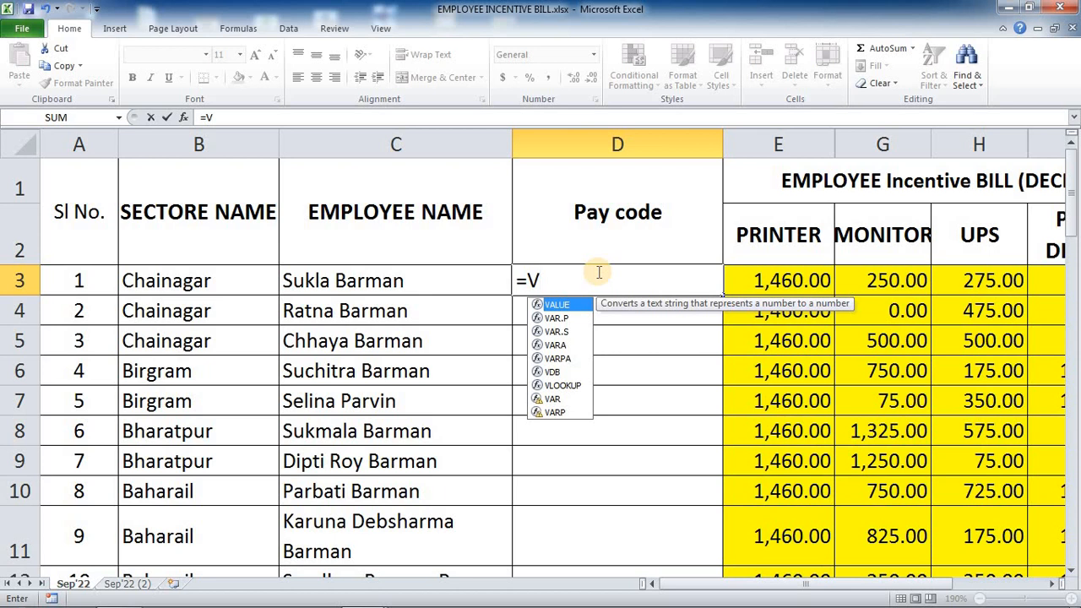
text(LO)
key(Tab)
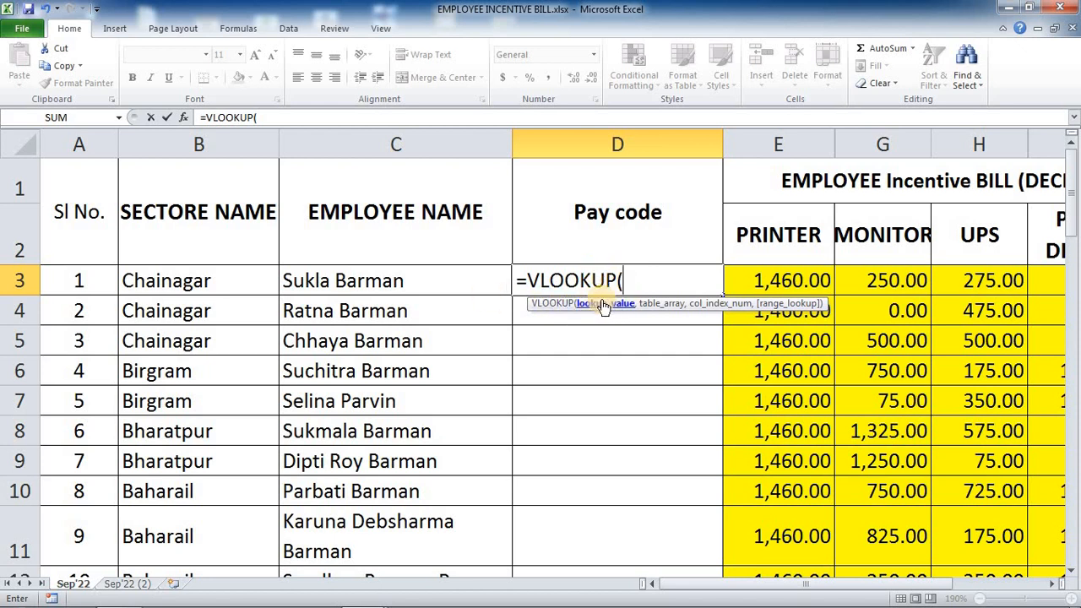
click(413, 279)
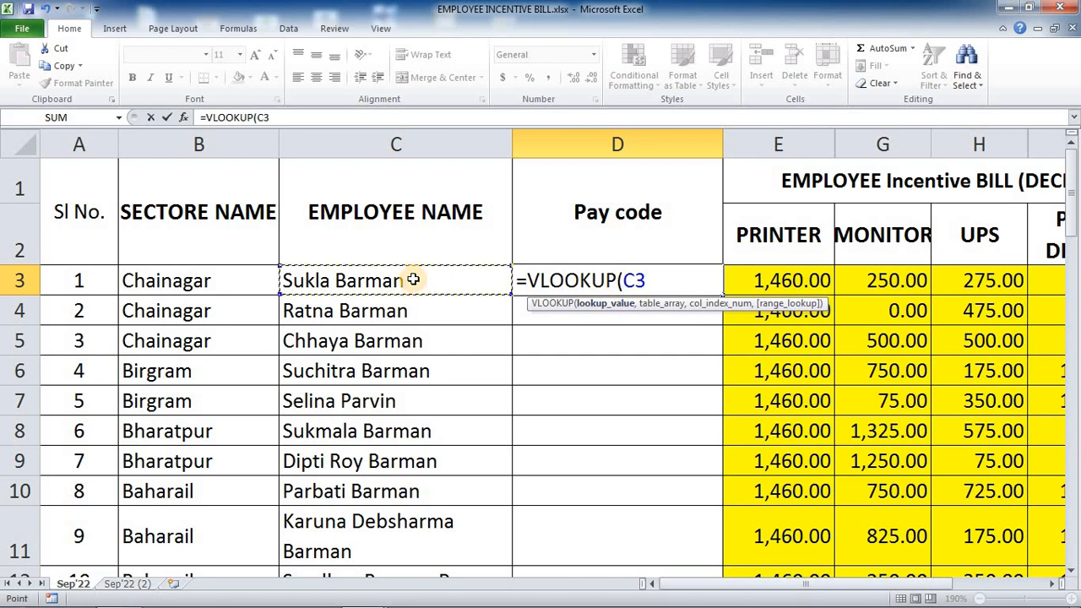
text(,)
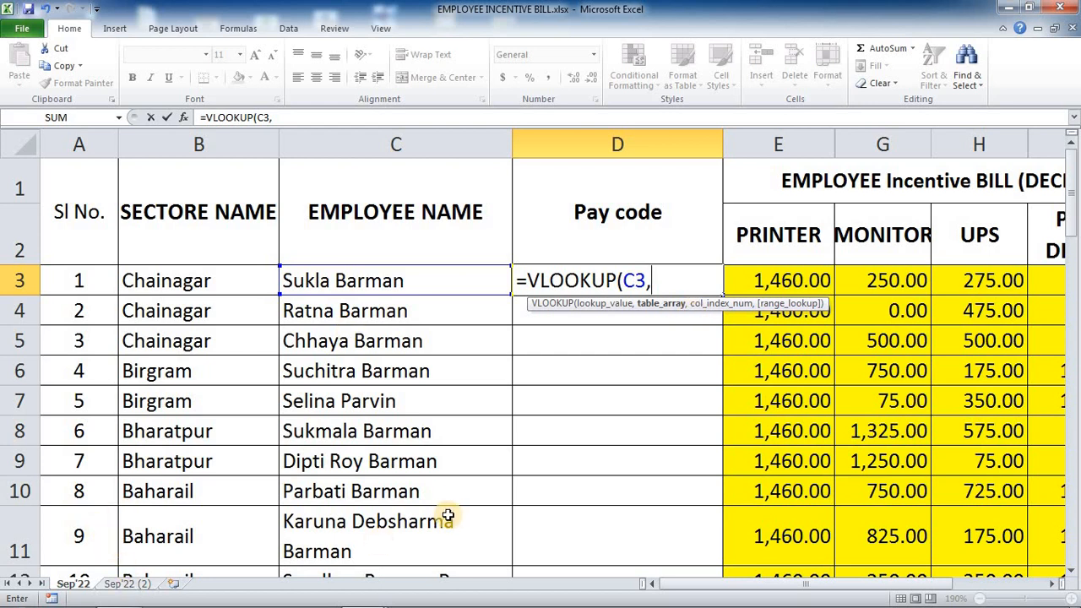
- Enter the named range DATABASE as the table array of the VLOOKUP formula
text(DATA)
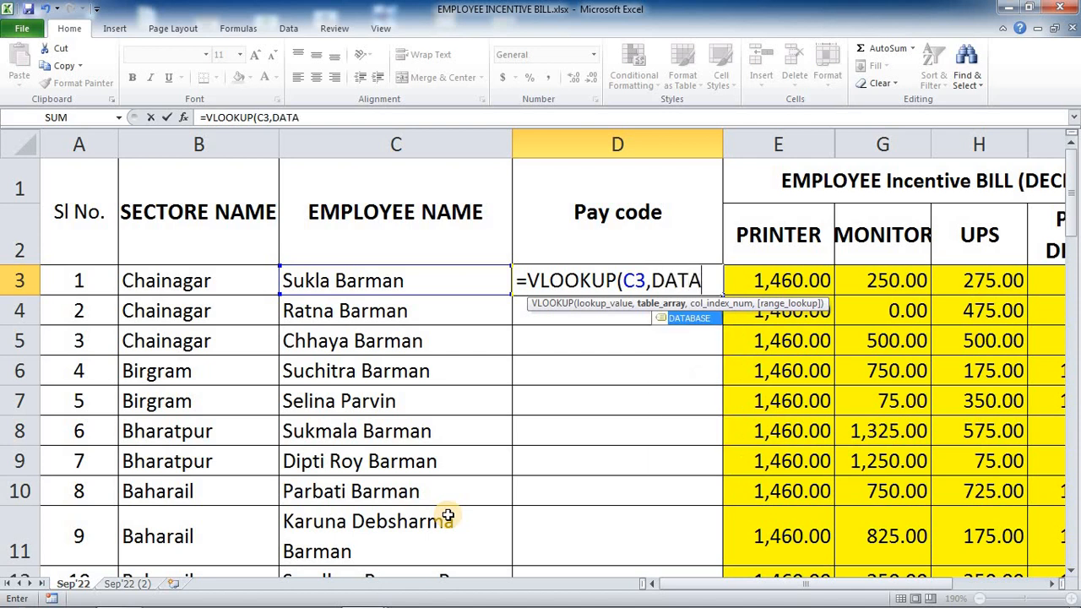
key(Tab)
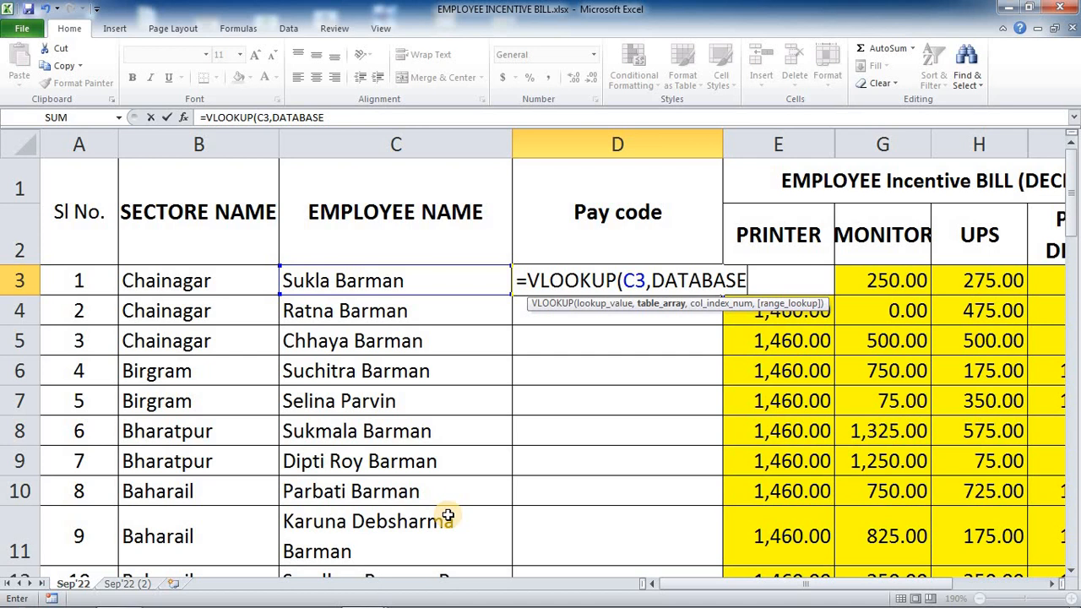
text(,)
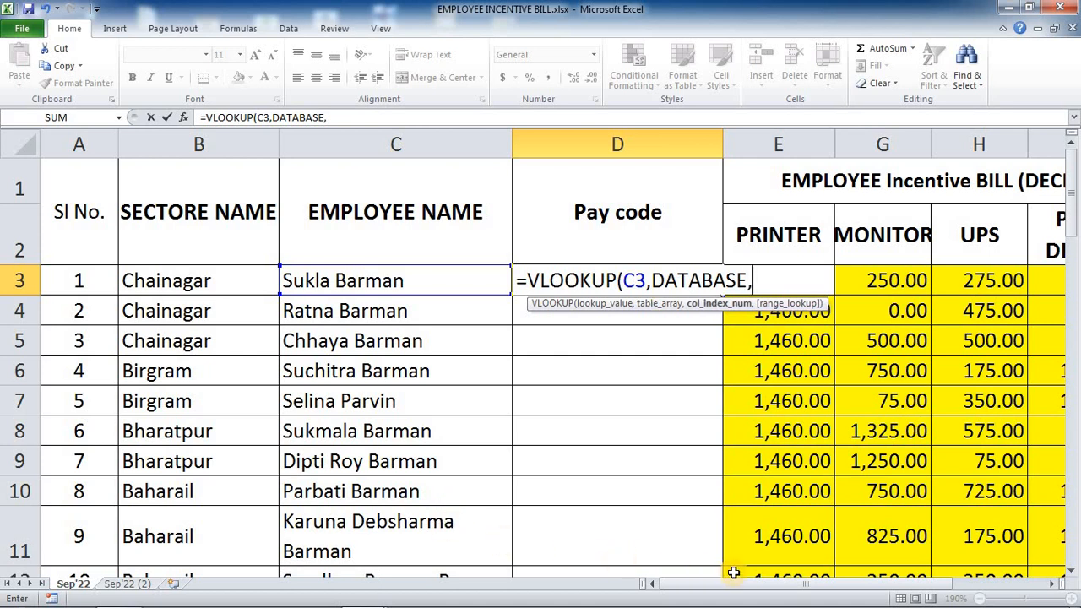
- Complete the VLOOKUP formula in D3 with column index 2 and FALSE for an exact match
drag(751, 585, 757, 585)
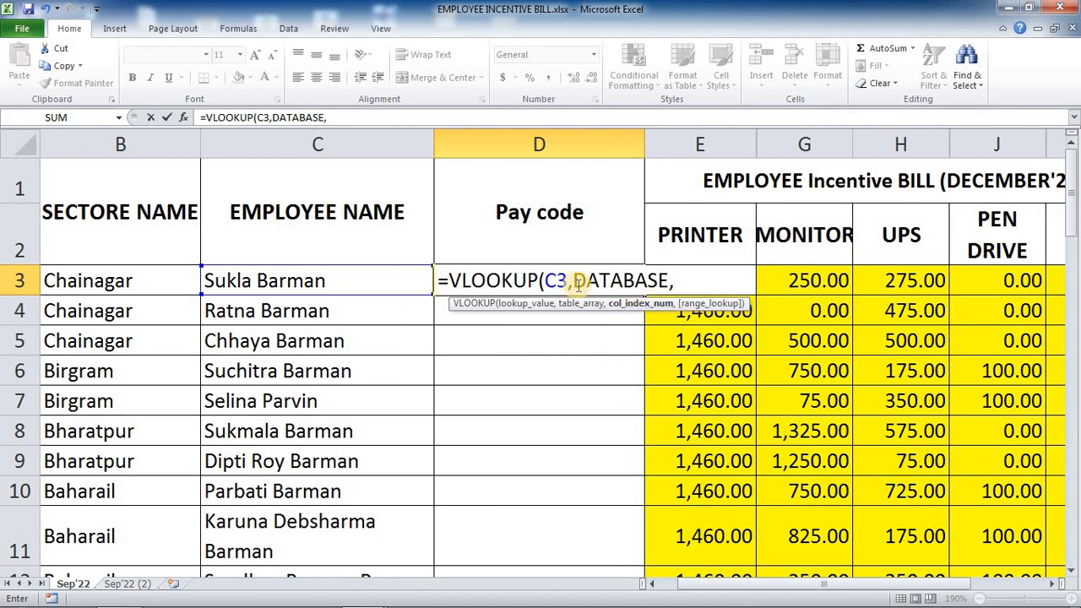
click(121, 585)
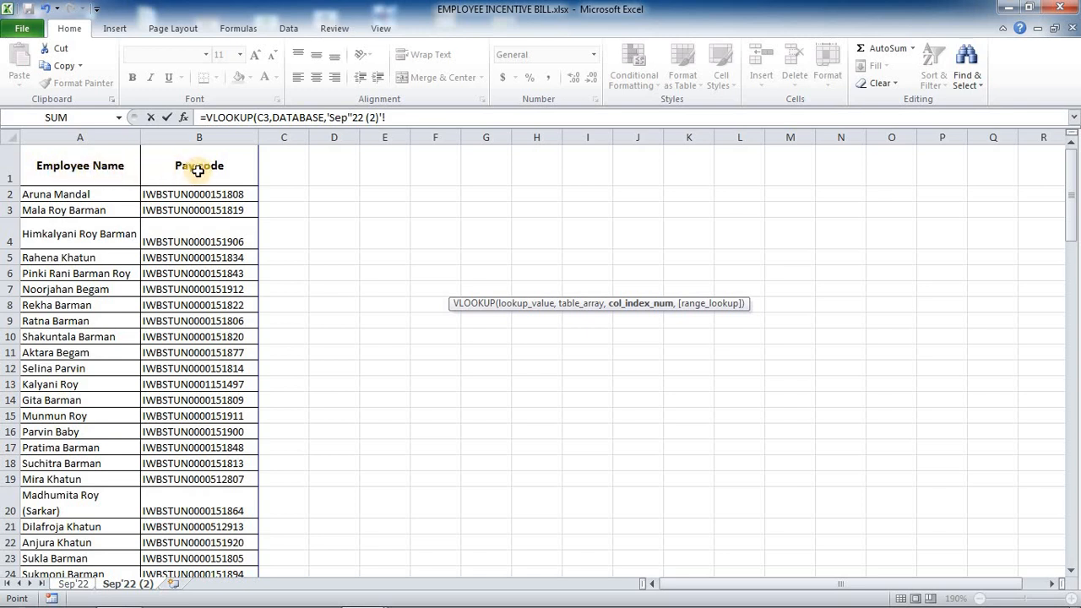
key(ctrl+Page_Up)
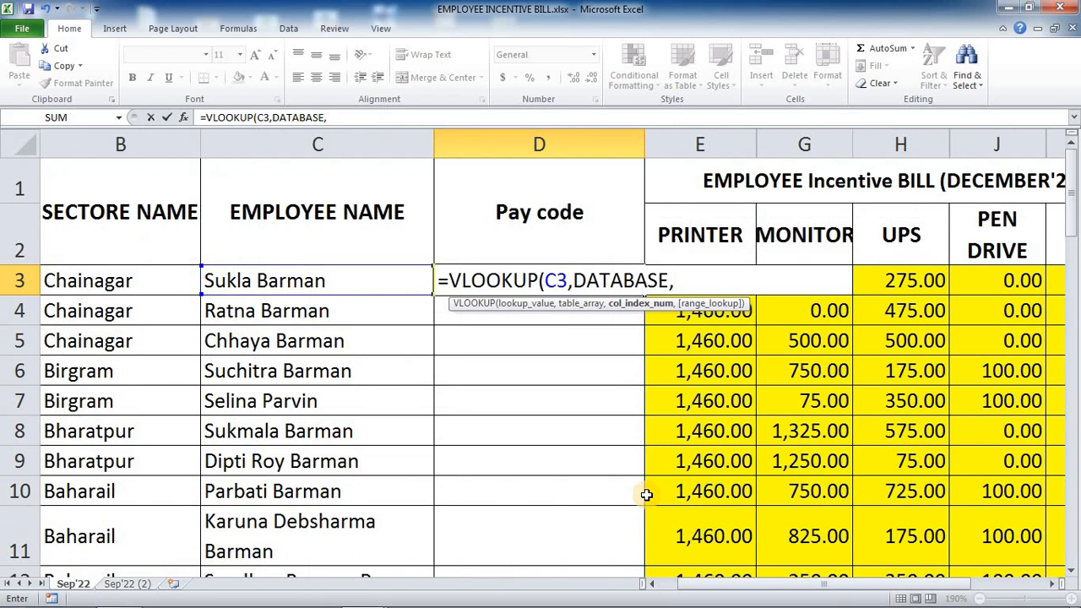
text(2,)
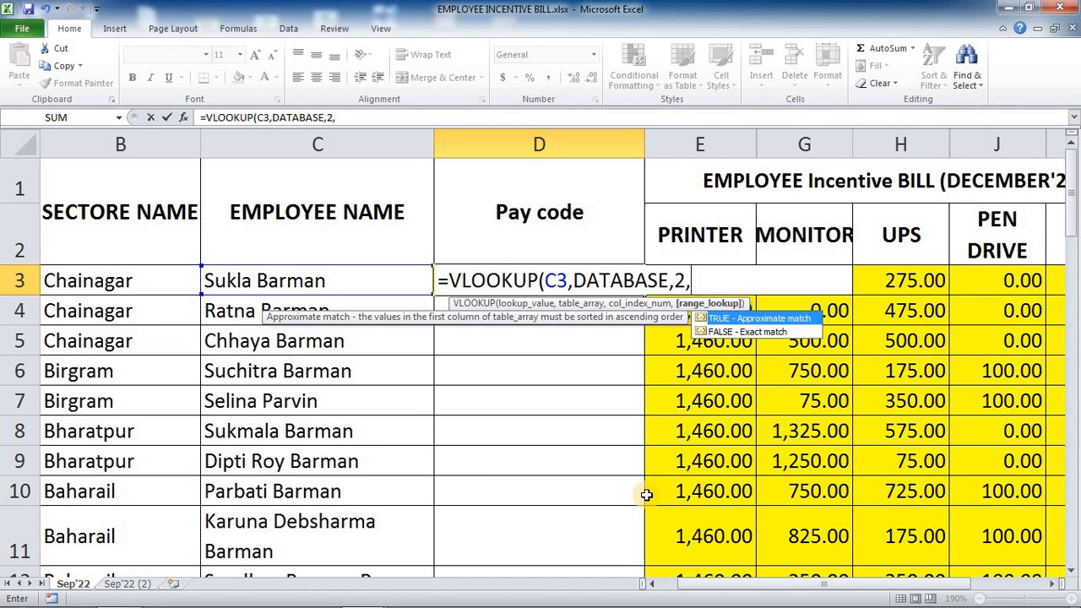
key(Down)
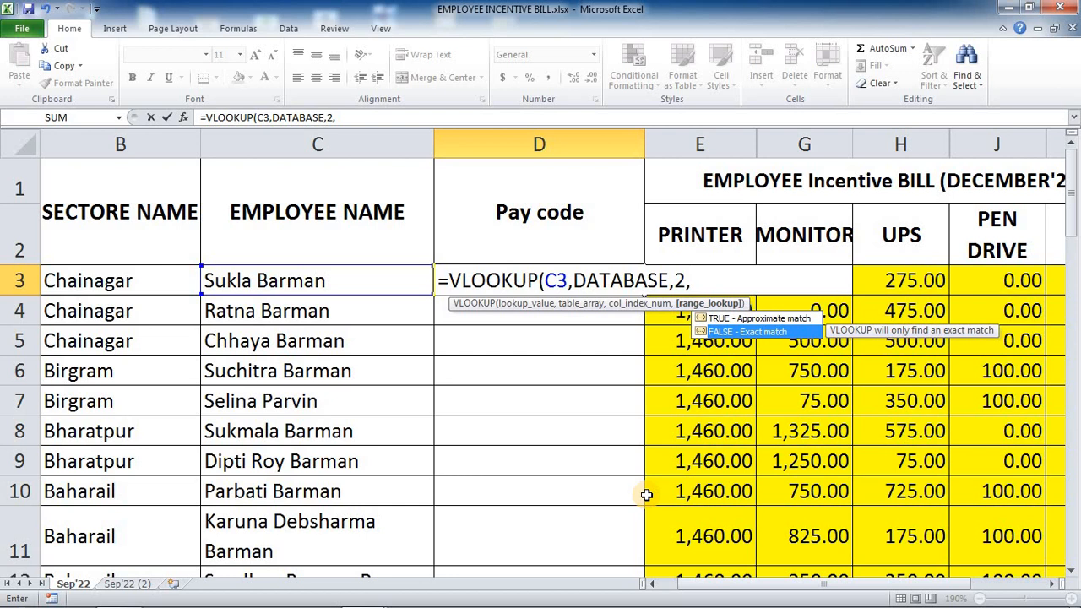
key(Tab)
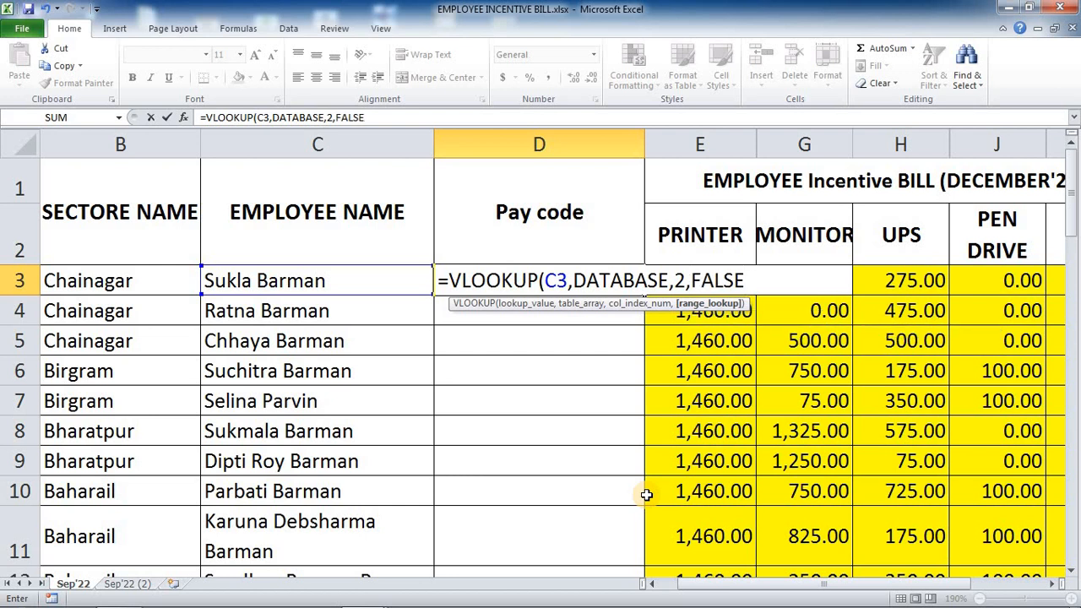
text())
key(Return)
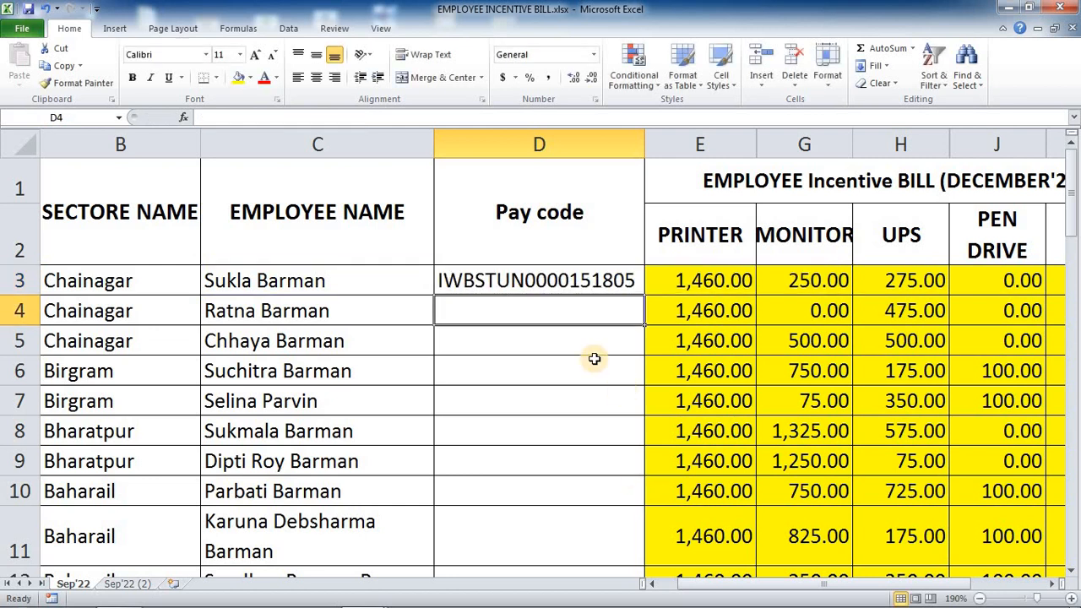
- Fill the VLOOKUP formula from D3 down the rest of the Pay code column
click(583, 272)
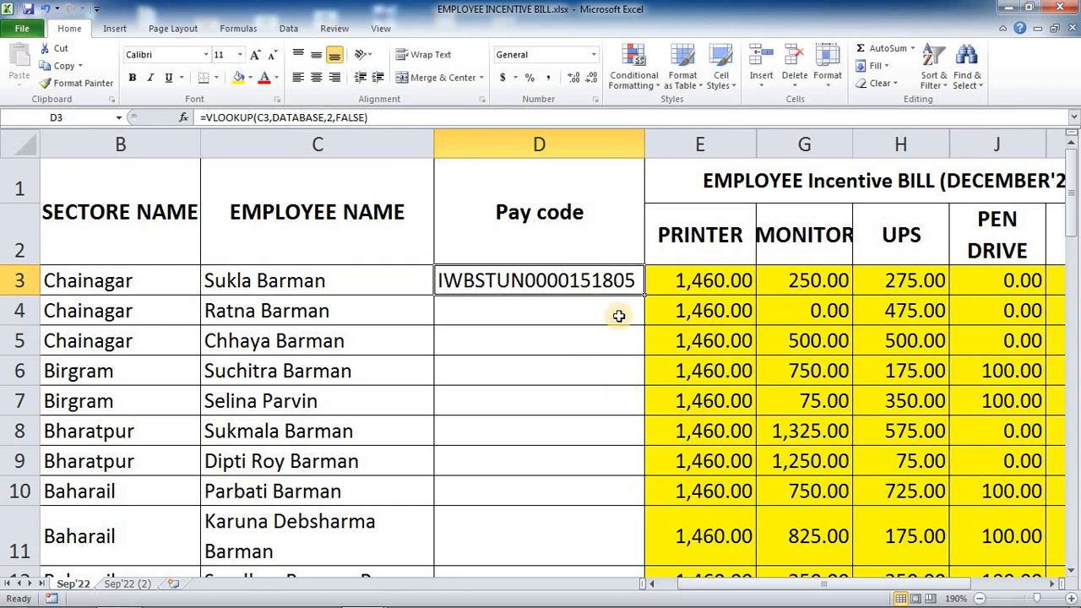
double_click(644, 296)
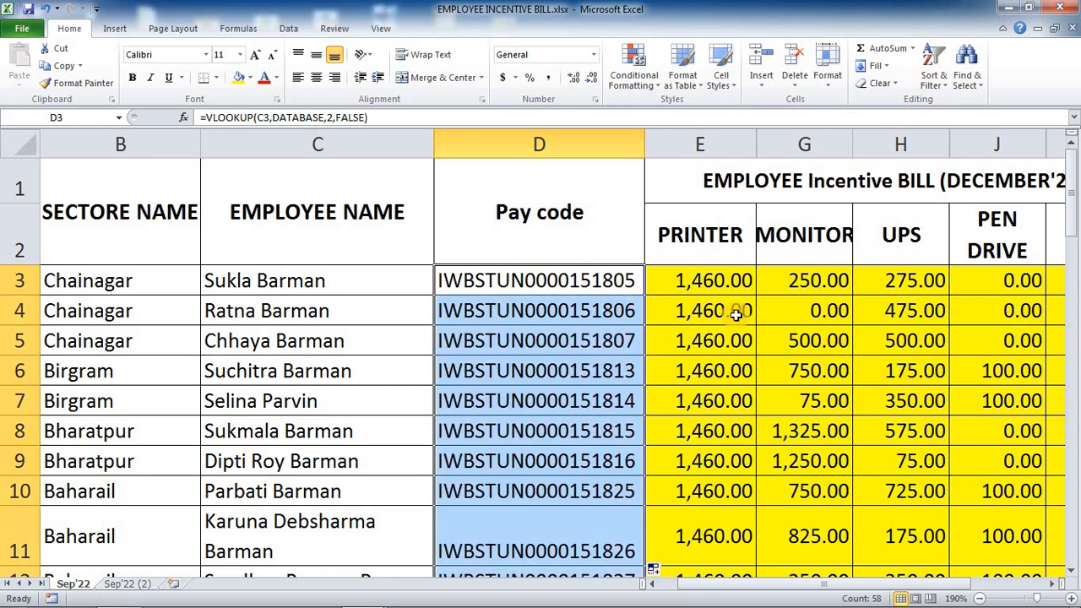
drag(1073, 196, 1071, 157)
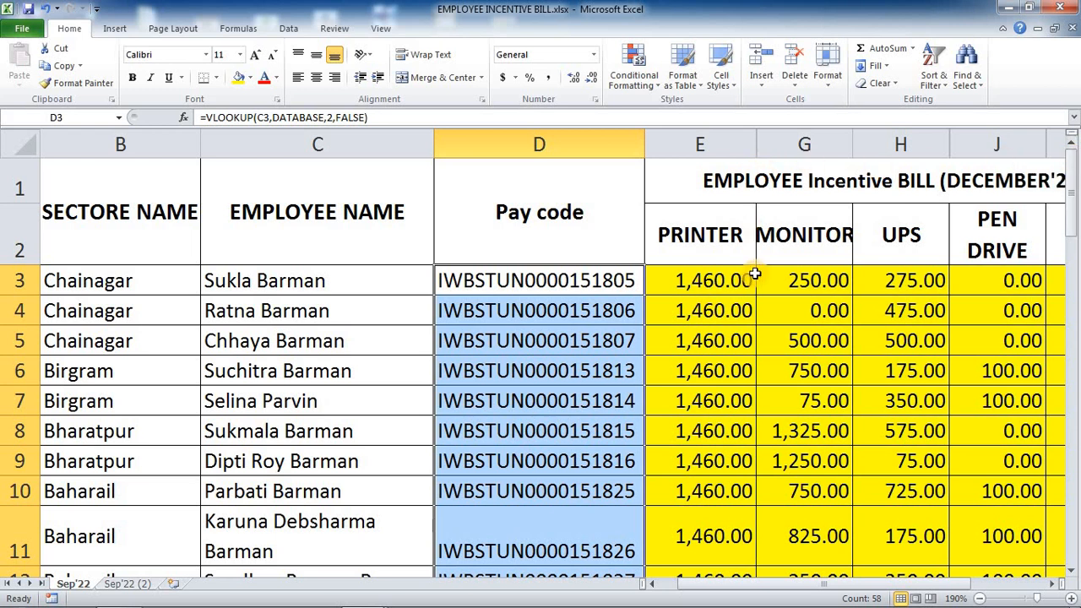
- Hide columns E through T so the Pay code column sits beside the green reference codes in column U
drag(798, 585, 851, 583)
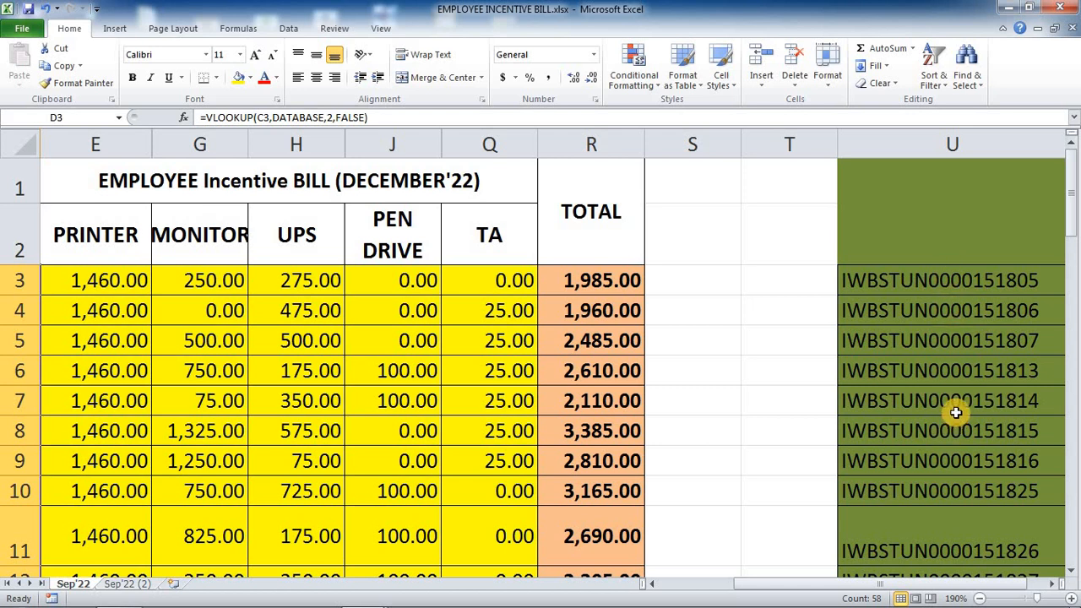
scroll(956, 412, down, 2)
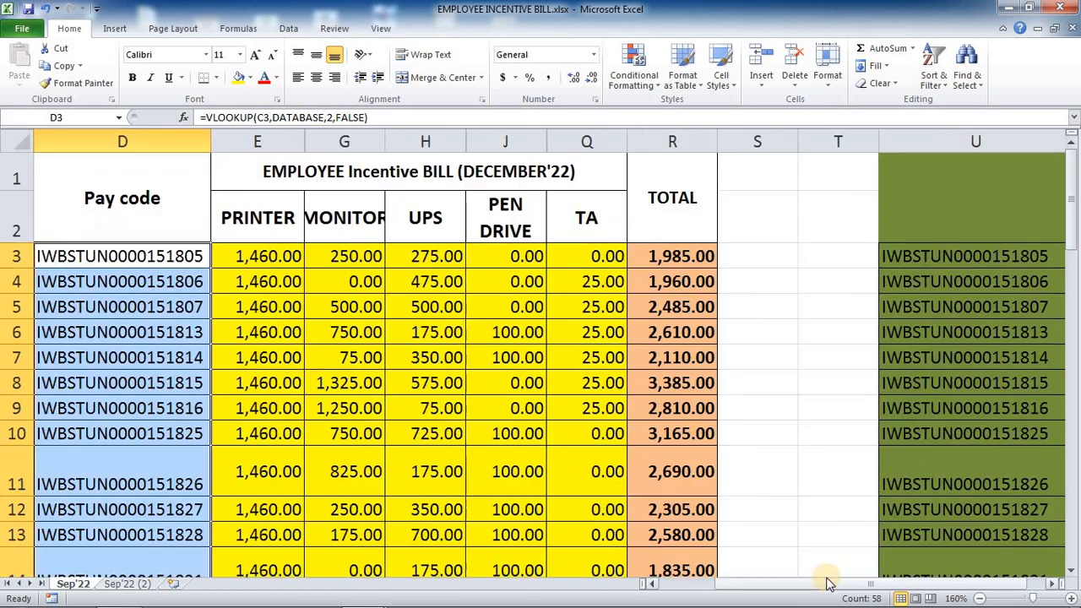
drag(284, 139, 811, 138)
right_click(816, 148)
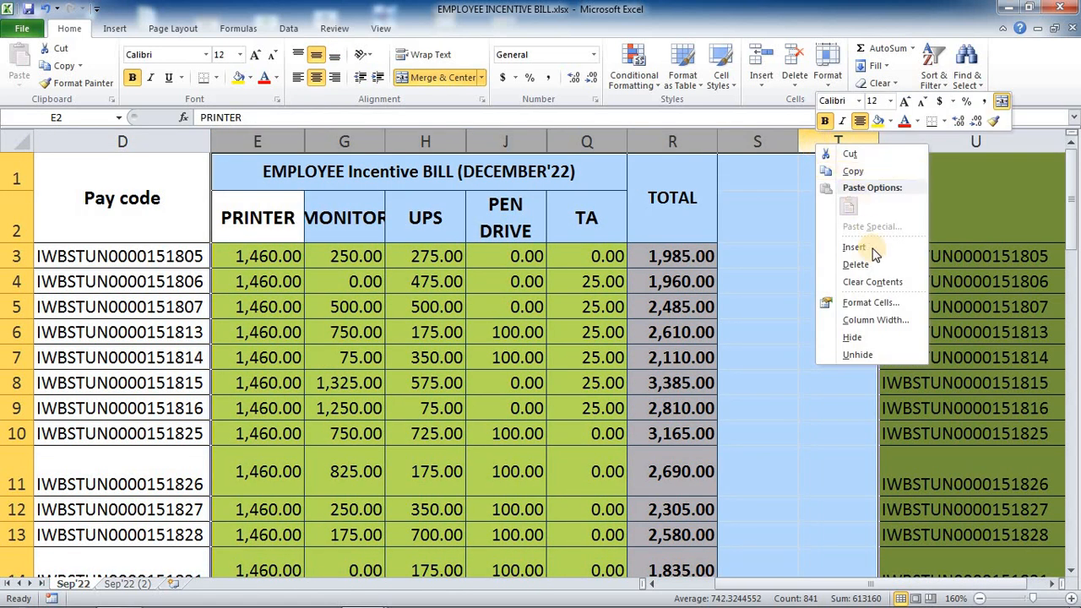
click(871, 339)
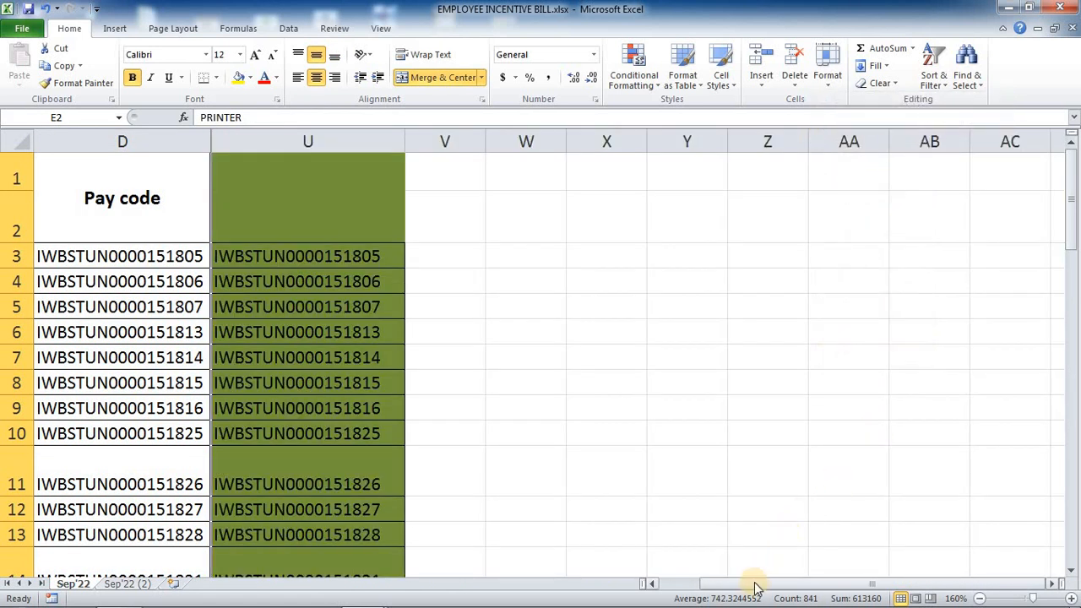
drag(753, 584, 731, 588)
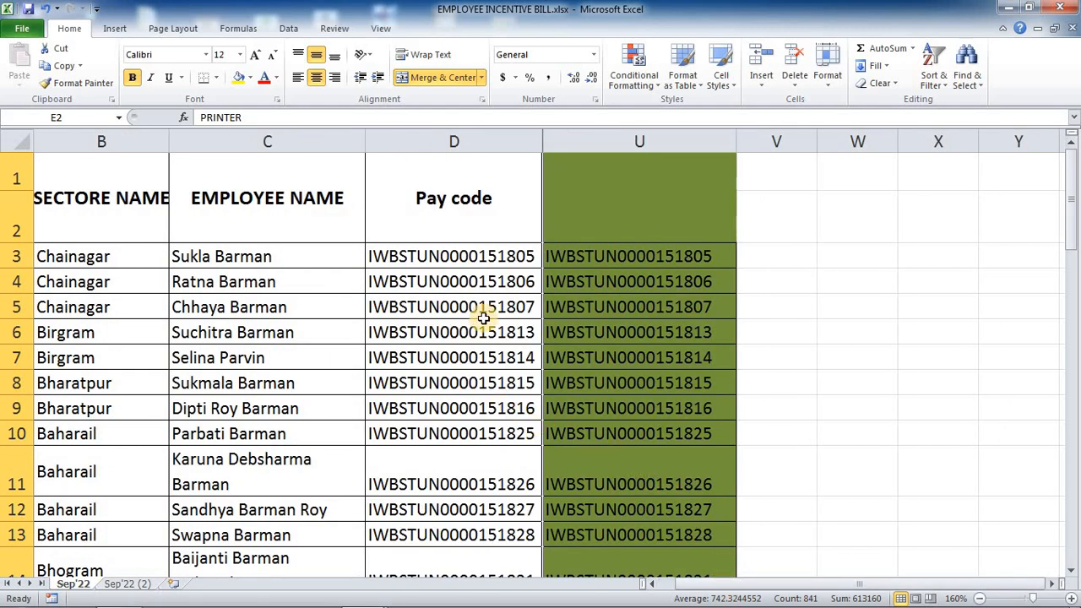
- Compare the looked-up pay codes in column D with the reference codes in column U for rows 3 to 12
click(488, 257)
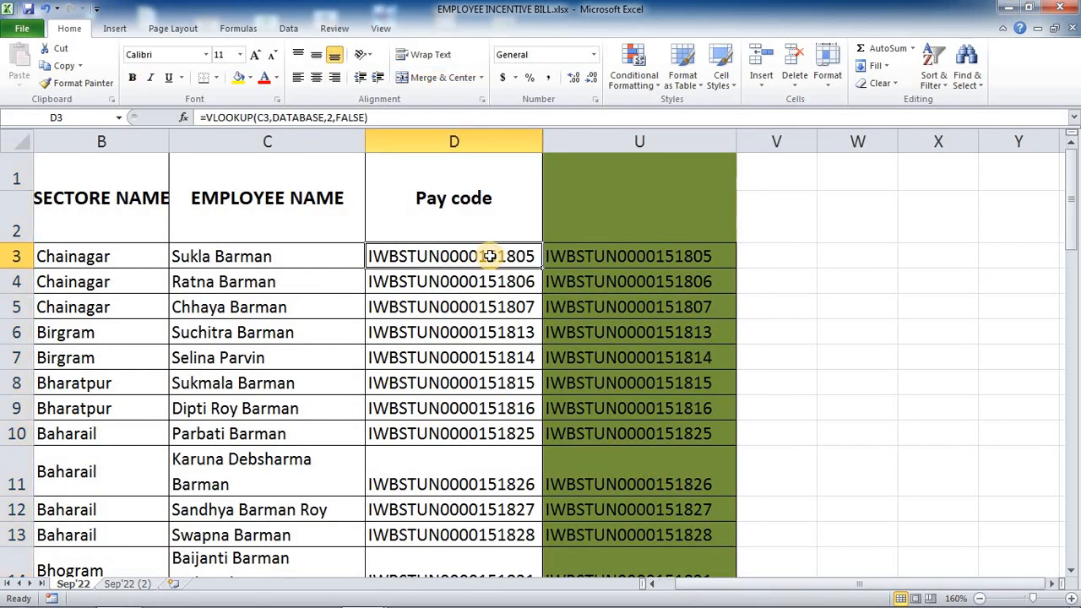
click(488, 307)
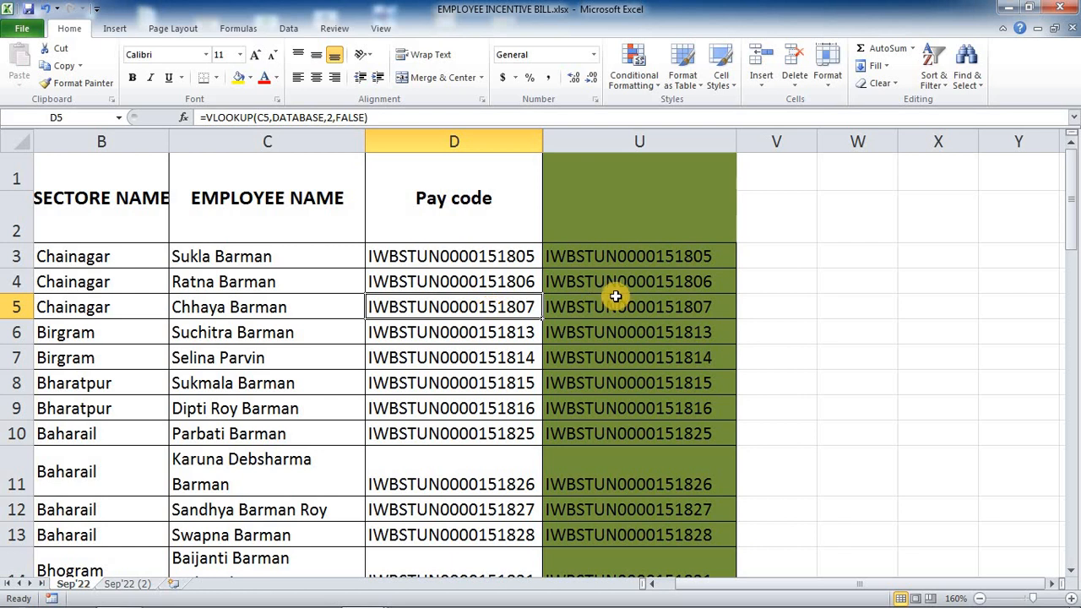
click(653, 257)
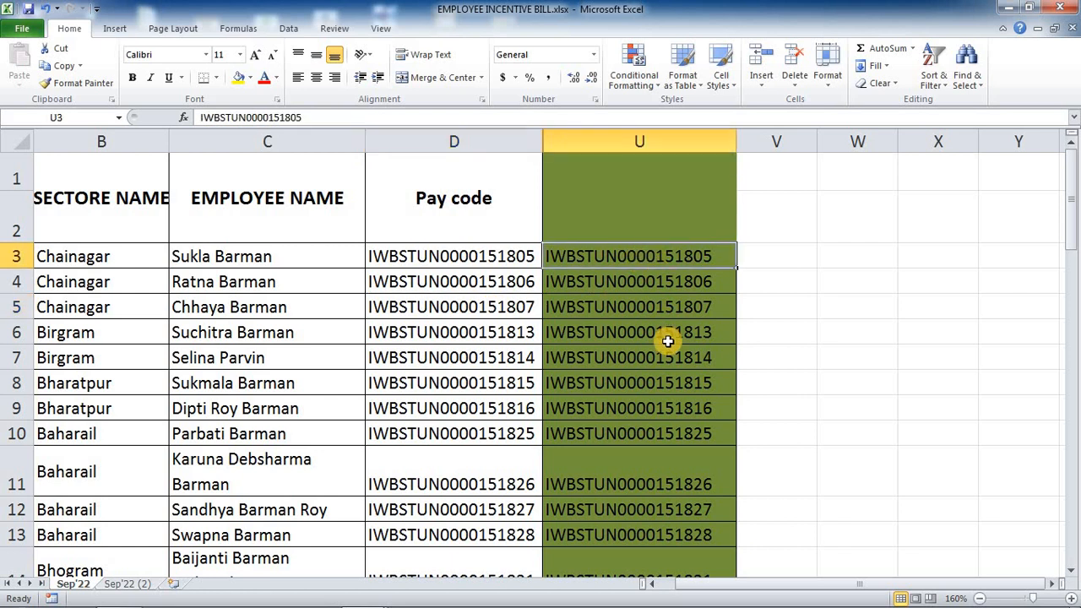
click(507, 281)
click(612, 288)
click(495, 336)
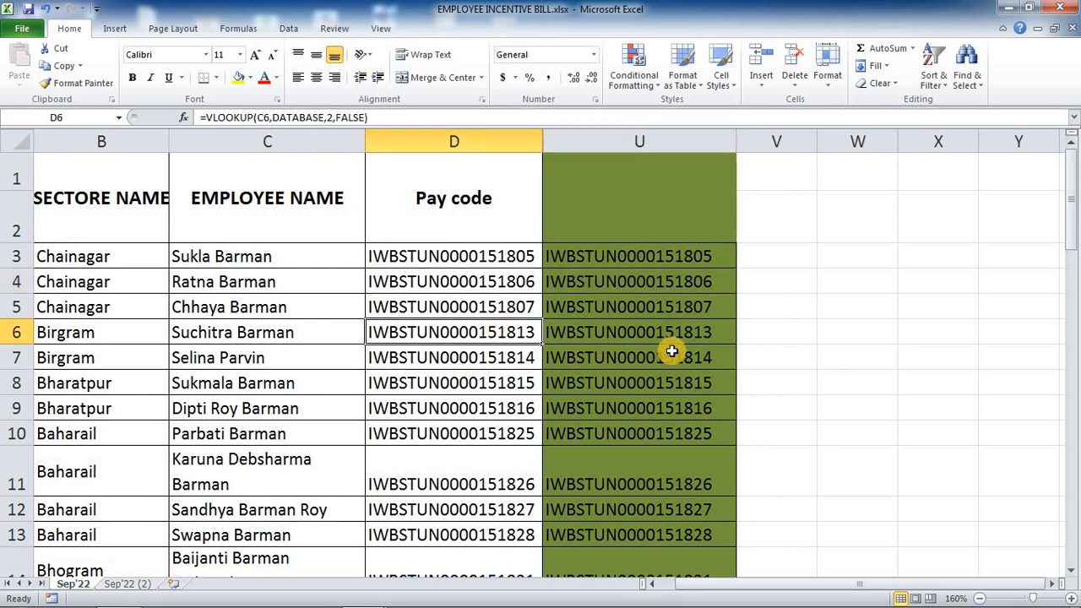
click(672, 353)
click(495, 388)
click(621, 408)
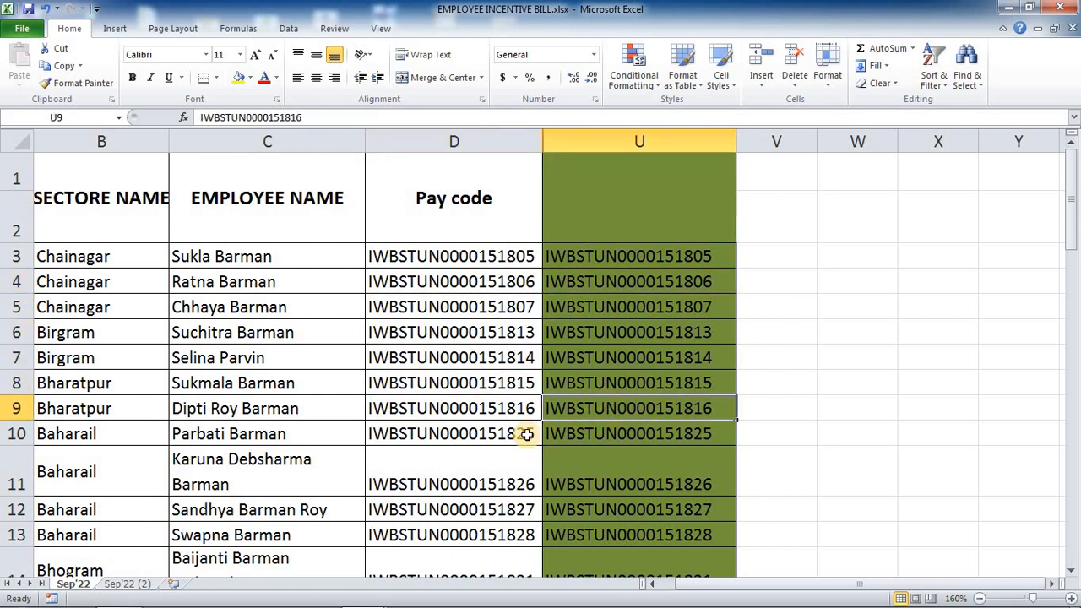
click(526, 434)
click(570, 435)
click(525, 504)
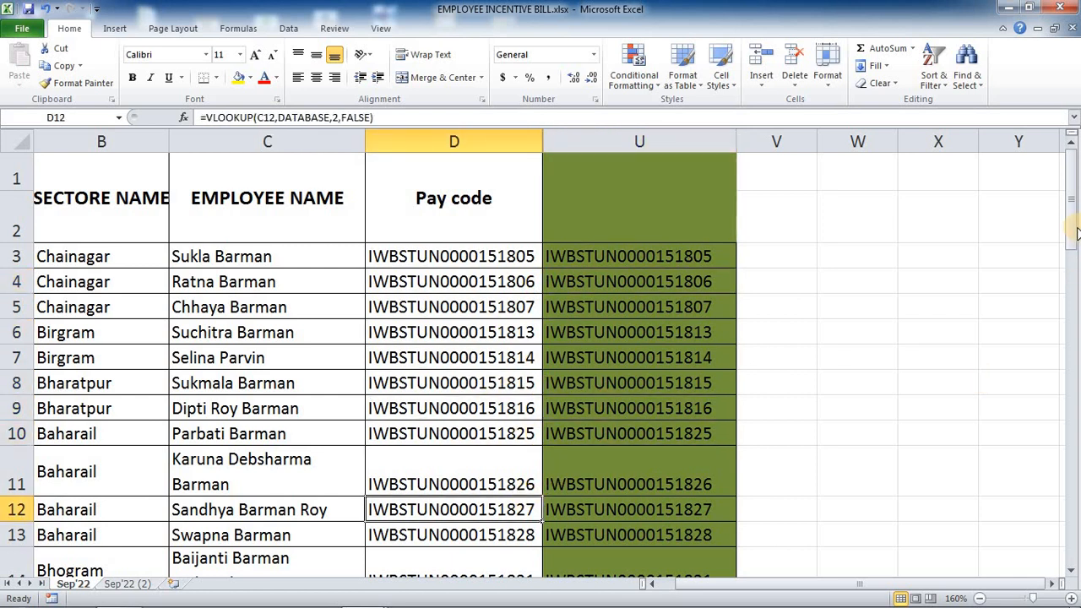
- Compare the pay codes in columns D and U further down the list, for rows 23 to 29
drag(1074, 232, 1070, 304)
click(538, 480)
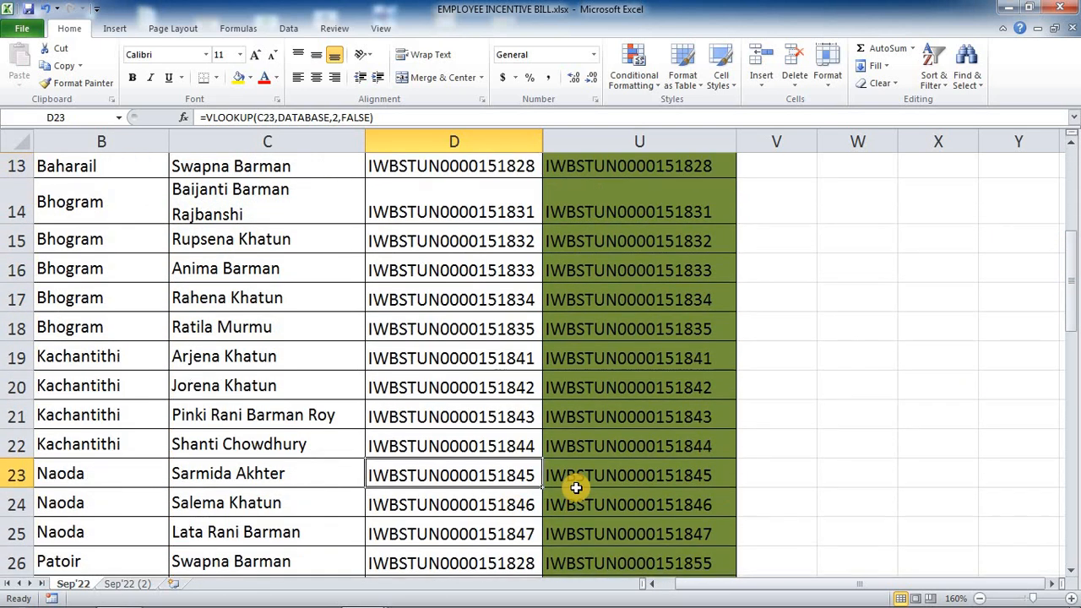
click(617, 484)
click(488, 511)
click(559, 509)
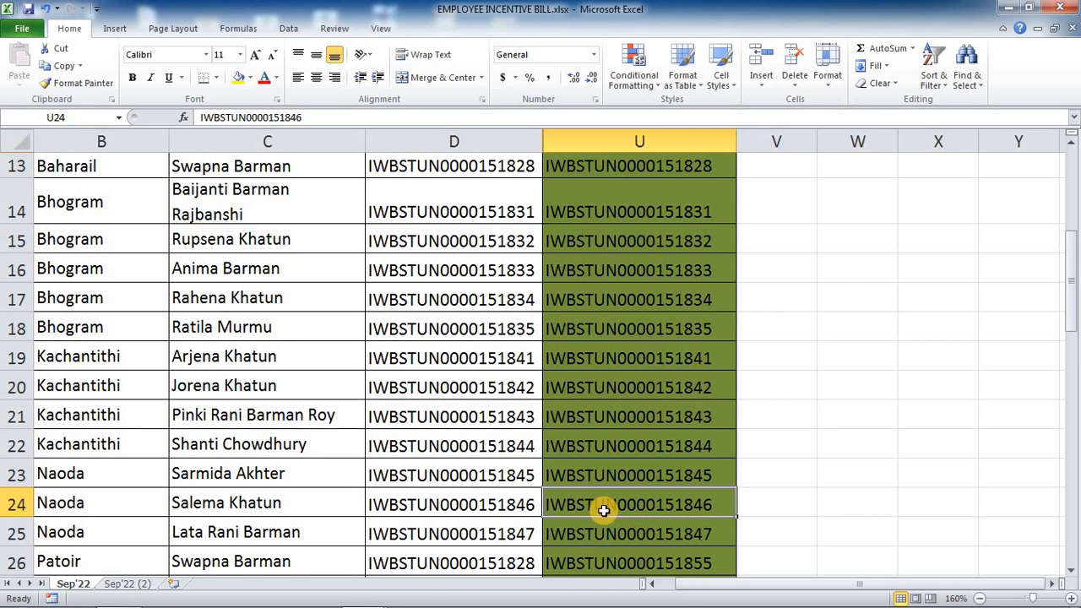
click(494, 535)
click(567, 533)
click(517, 558)
click(573, 562)
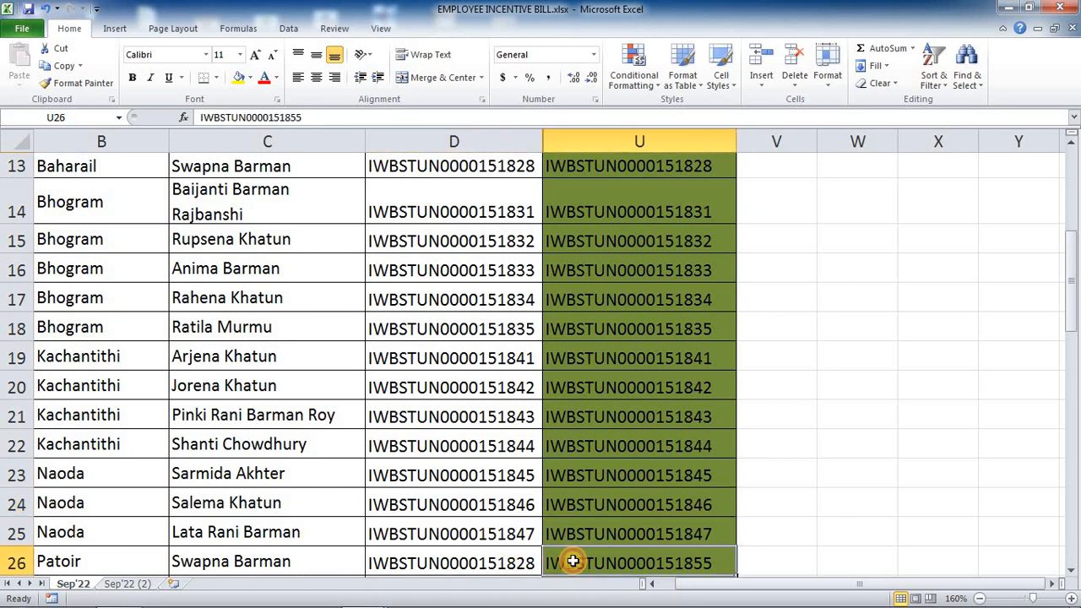
drag(1069, 244, 1067, 283)
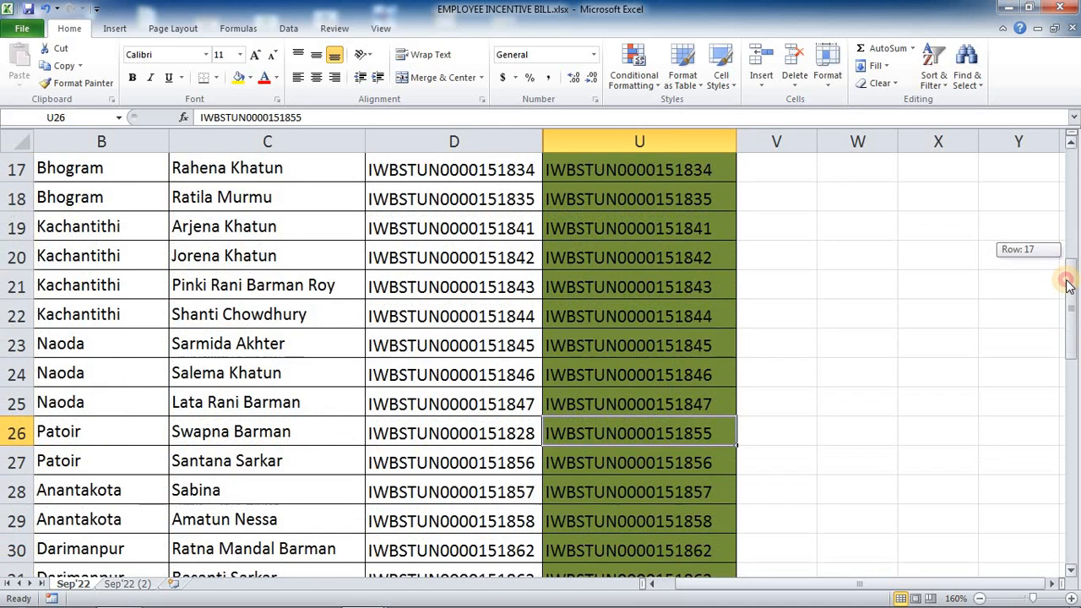
click(496, 464)
click(601, 467)
click(512, 493)
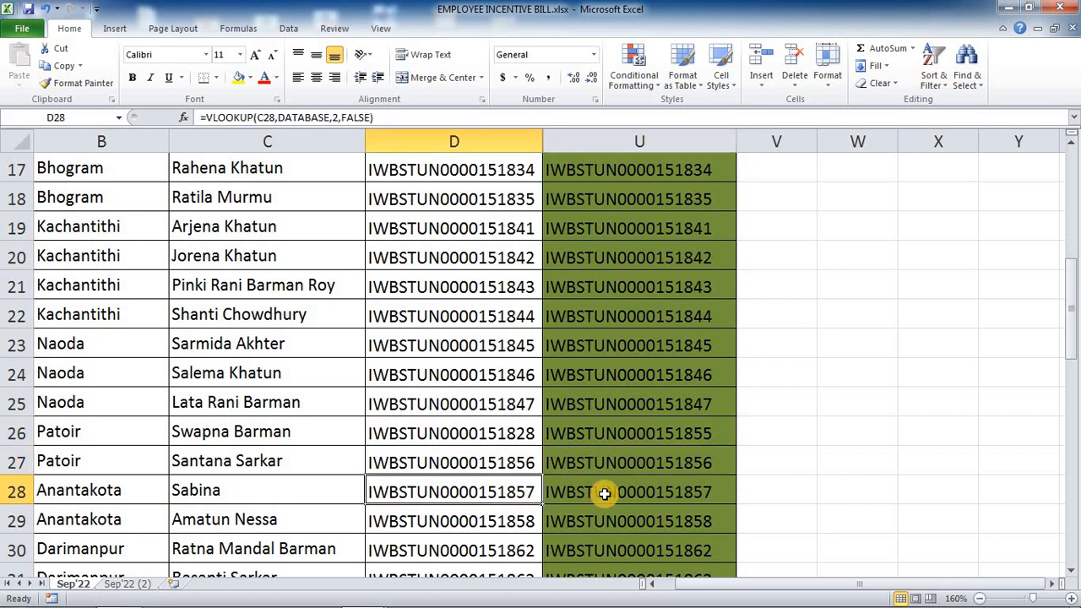
click(604, 495)
click(511, 526)
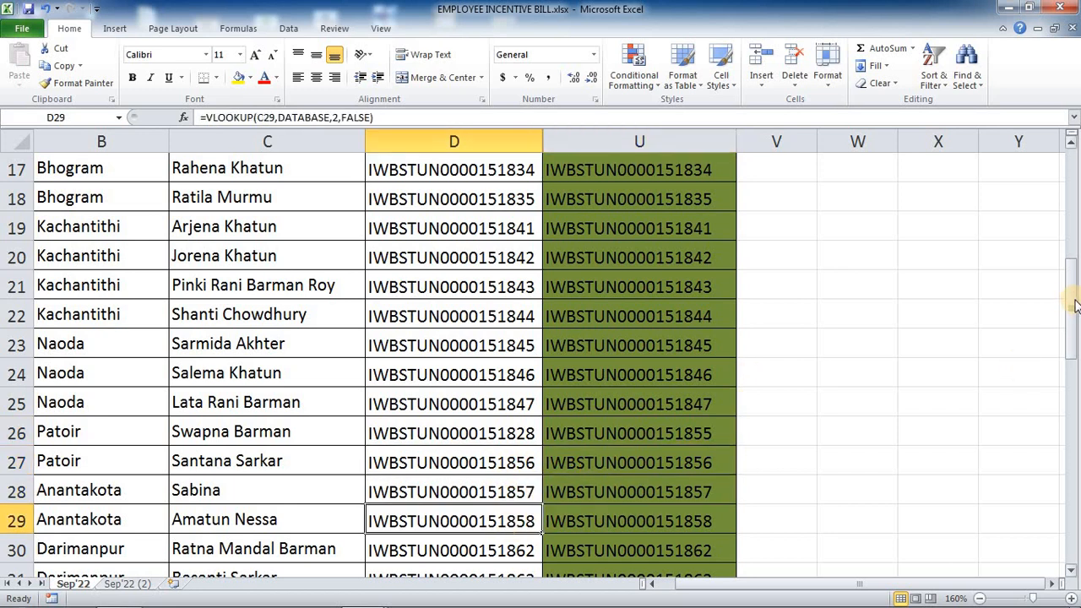
- Check the employee name and pay code in row 12 of the Sep'22 (2) sheet, and return to the Sep'22 sheet
drag(1076, 306, 1071, 242)
click(542, 265)
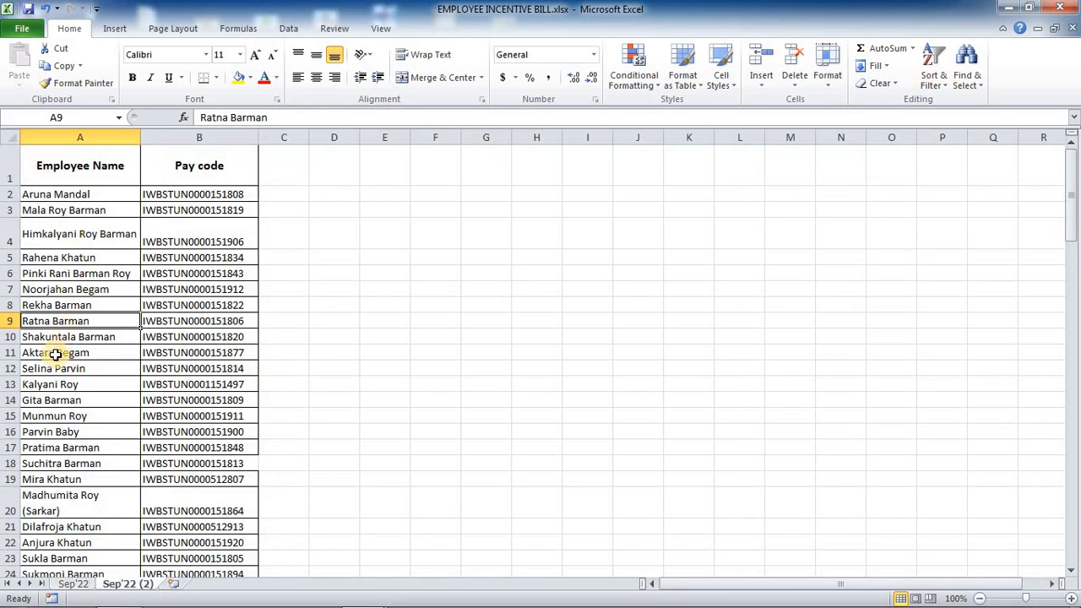
click(53, 350)
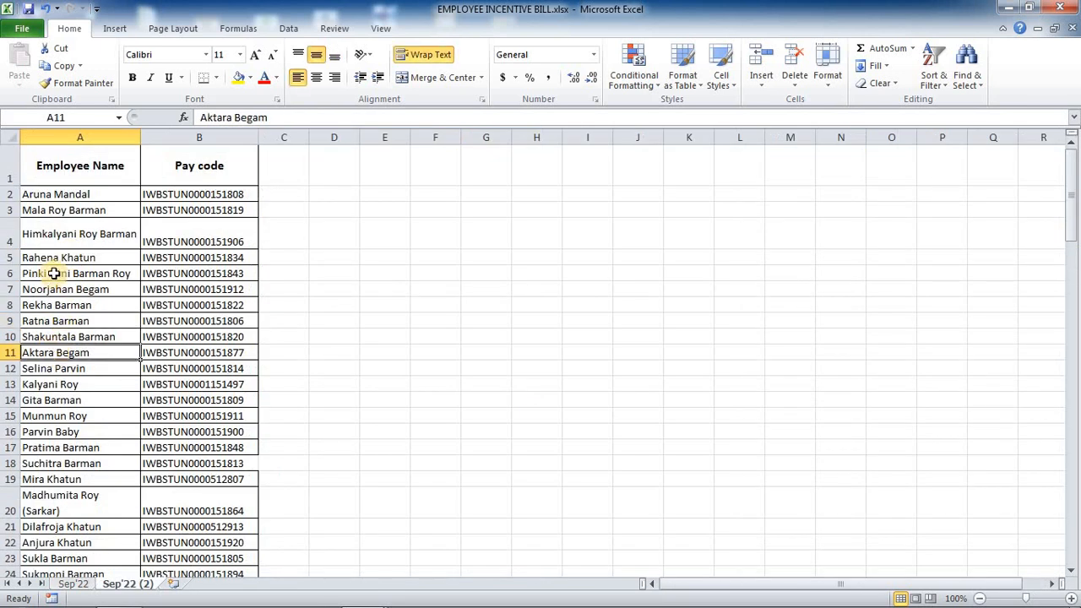
click(48, 371)
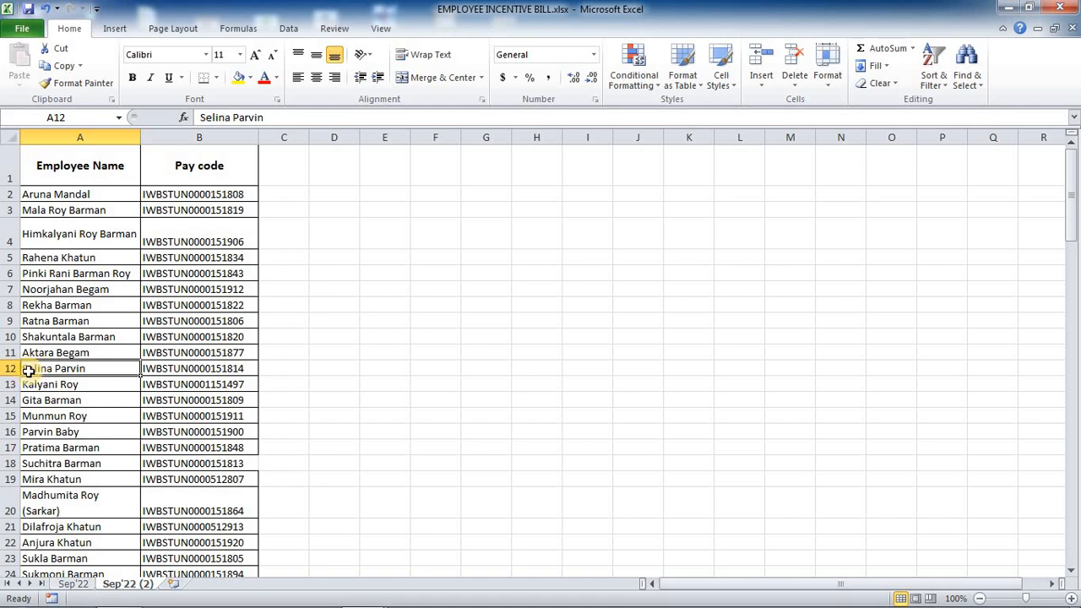
click(172, 372)
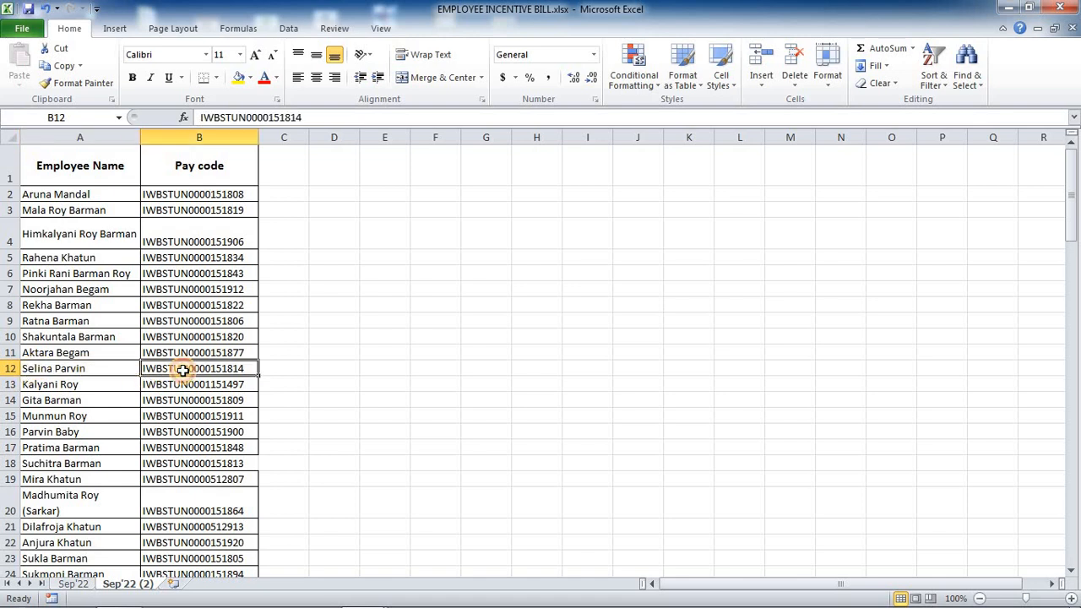
click(72, 586)
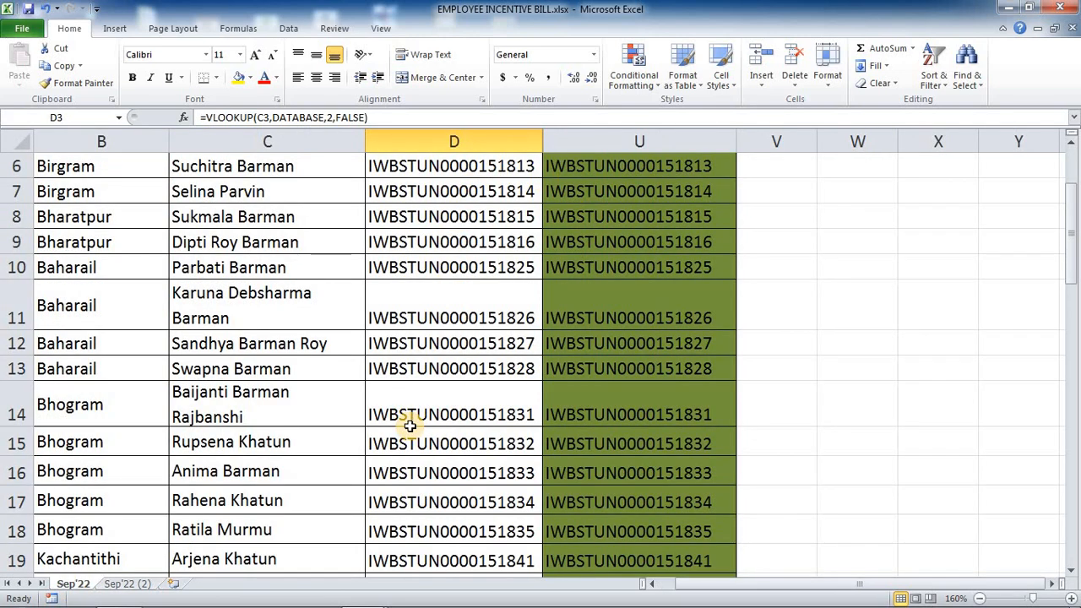